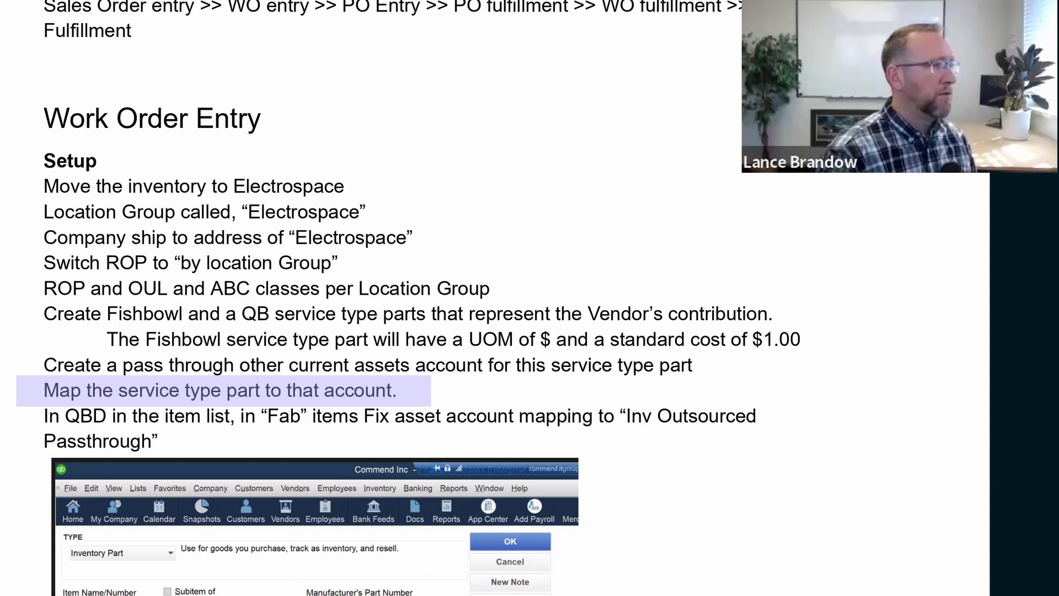
Advance past the Setup items to Purchase Order Entry, which buys from Austria and US vendors
{"action": "key", "text": "Right"}
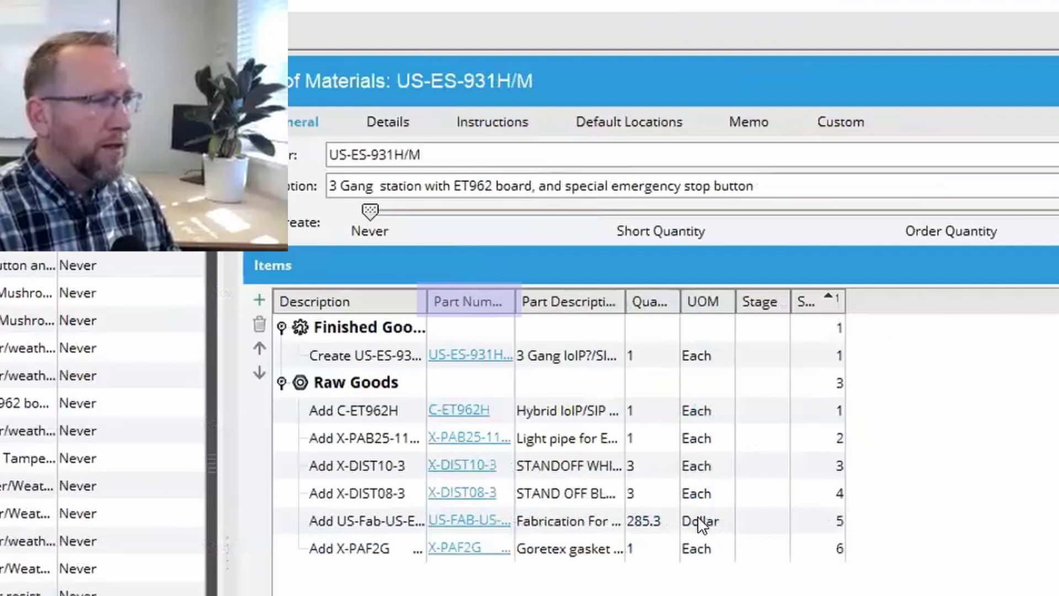
Widen the BOM Part Number column, open US-FAB-US-ES-931H/M and confirm its $1.00 cost
{"action": "left_click", "coordinate": [701, 523]}
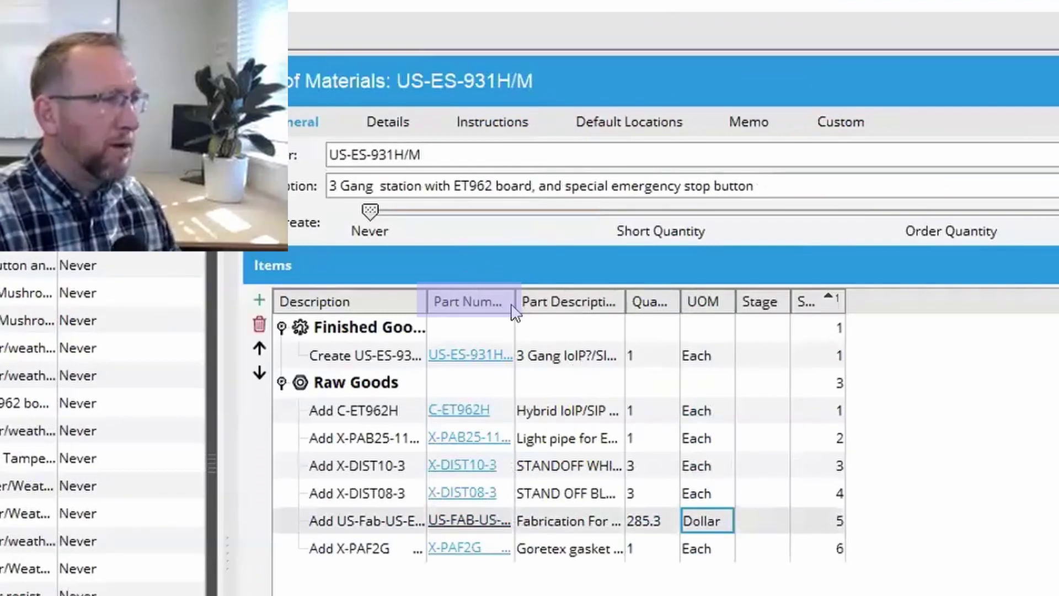
{"action": "left_click_drag", "start_coordinate": [516, 293], "coordinate": [631, 291]}
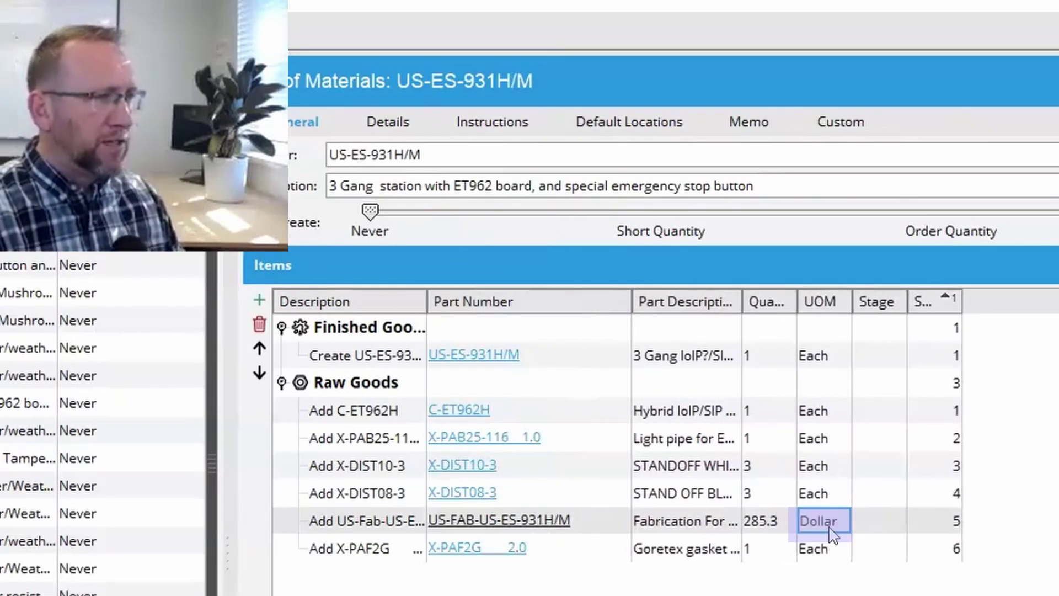
{"action": "left_click", "coordinate": [486, 521]}
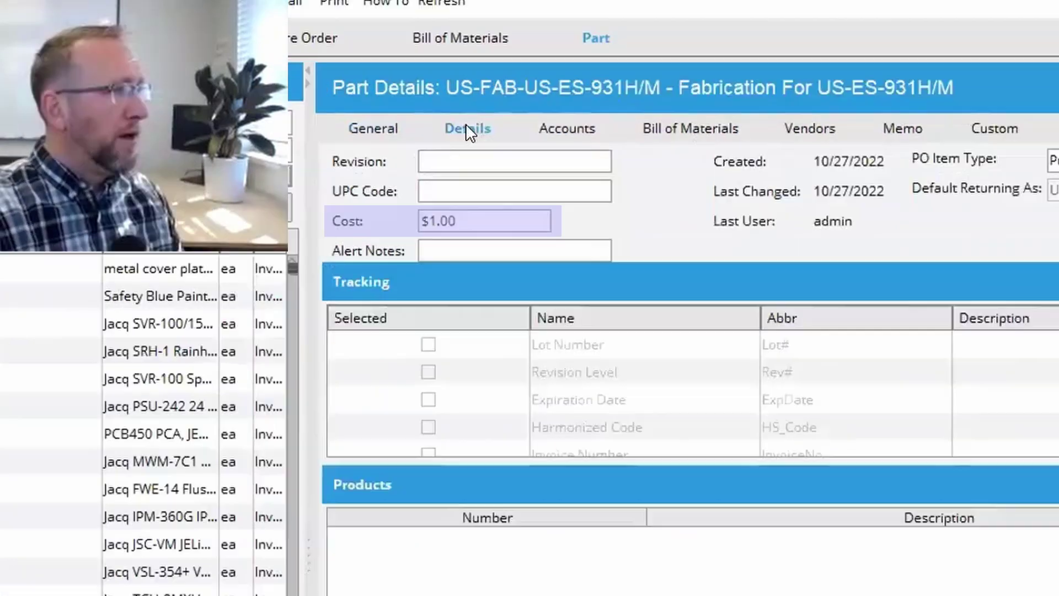
{"action": "left_click", "coordinate": [480, 221]}
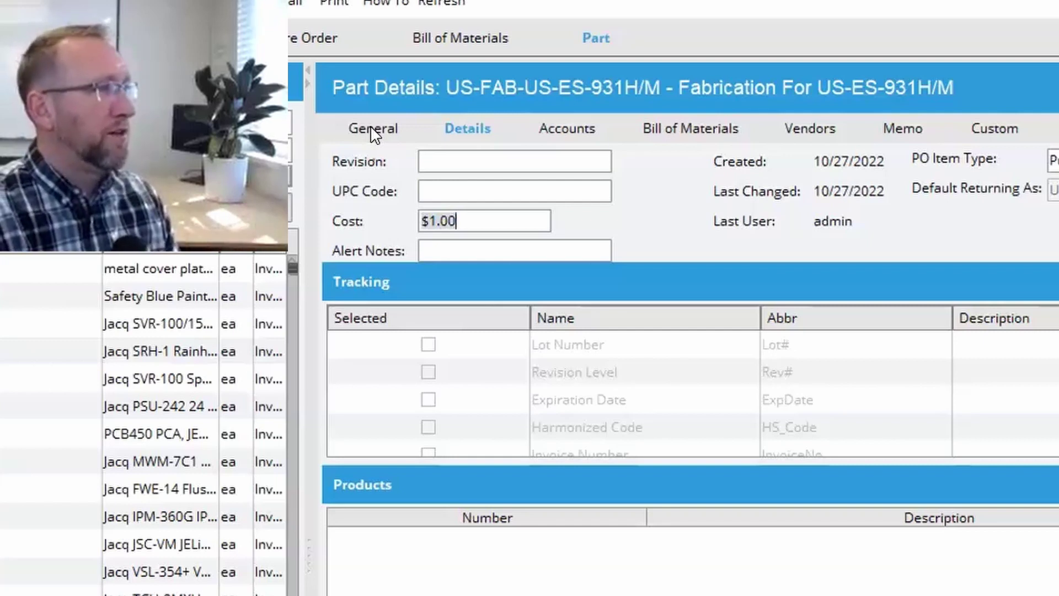
{"action": "left_click", "coordinate": [371, 129]}
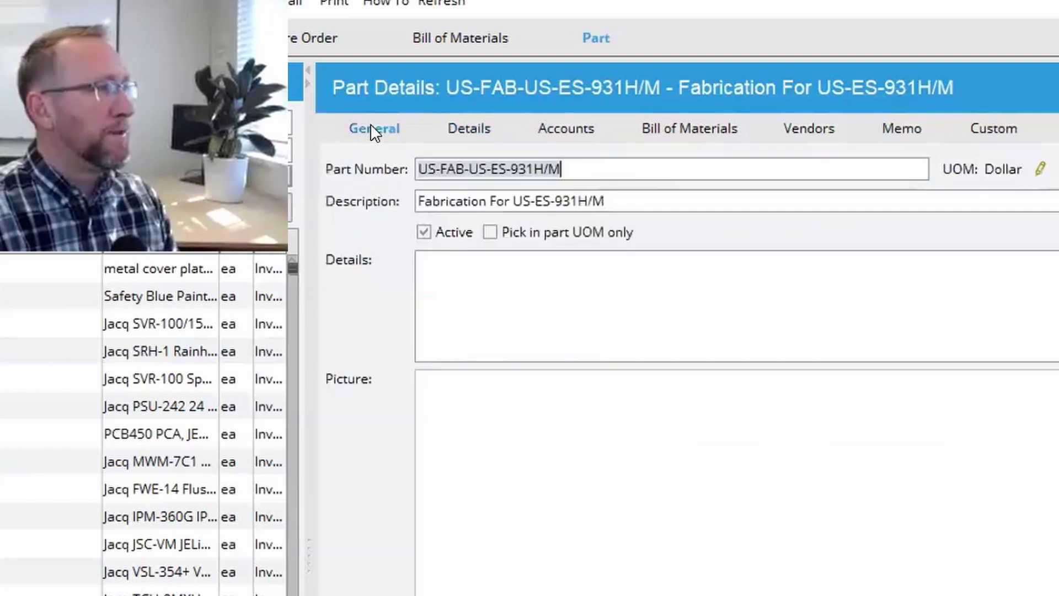
Show the Accounts mappings of US-FAB-US-ES-931H/M to review its Expense Account
{"action": "left_click", "coordinate": [564, 131]}
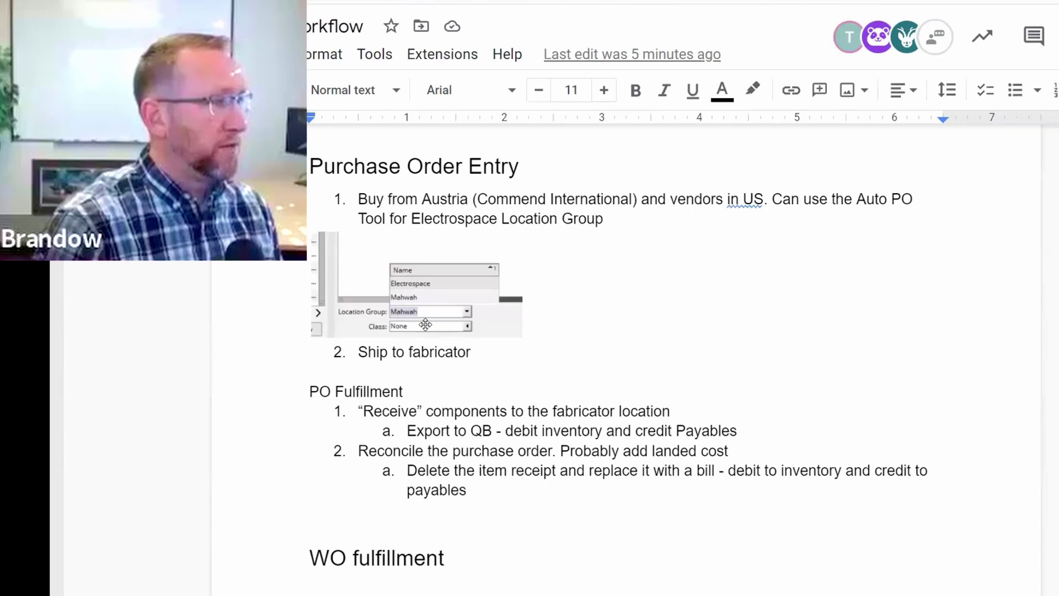
Highlight the Location Group Electrospace and ROP/OUL/ABC class lines, then scroll down to PO Entry
{"action": "scroll", "coordinate": [425, 324], "scroll_direction": "up", "scroll_amount": 20}
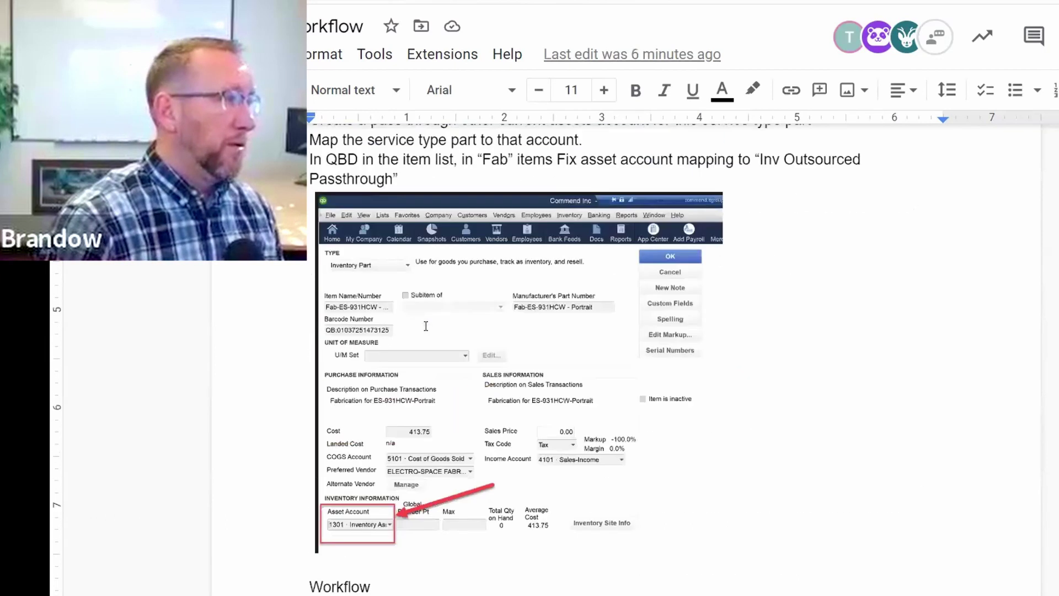
{"action": "scroll", "coordinate": [426, 324], "scroll_direction": "down", "scroll_amount": 5}
{"action": "scroll", "coordinate": [425, 324], "scroll_direction": "up", "scroll_amount": 5}
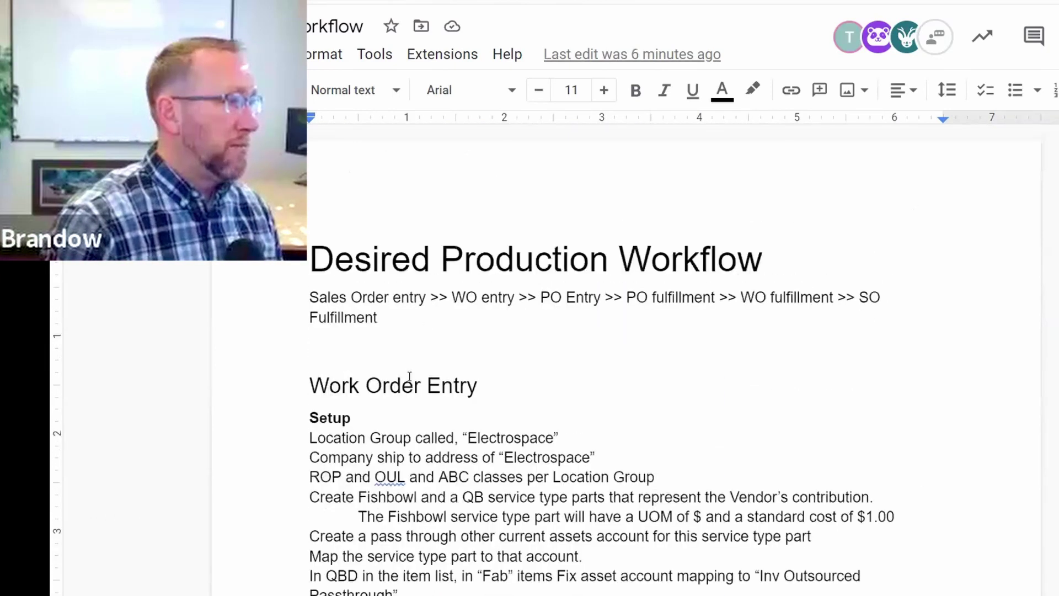
{"action": "left_click_drag", "start_coordinate": [308, 476], "coordinate": [499, 478]}
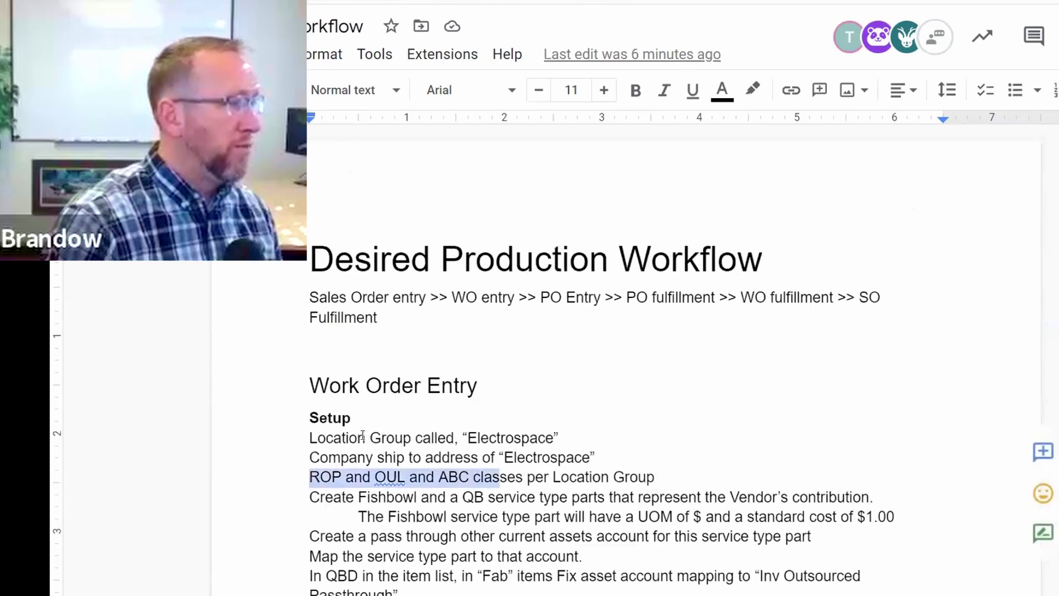
{"action": "left_click_drag", "start_coordinate": [298, 432], "coordinate": [504, 439]}
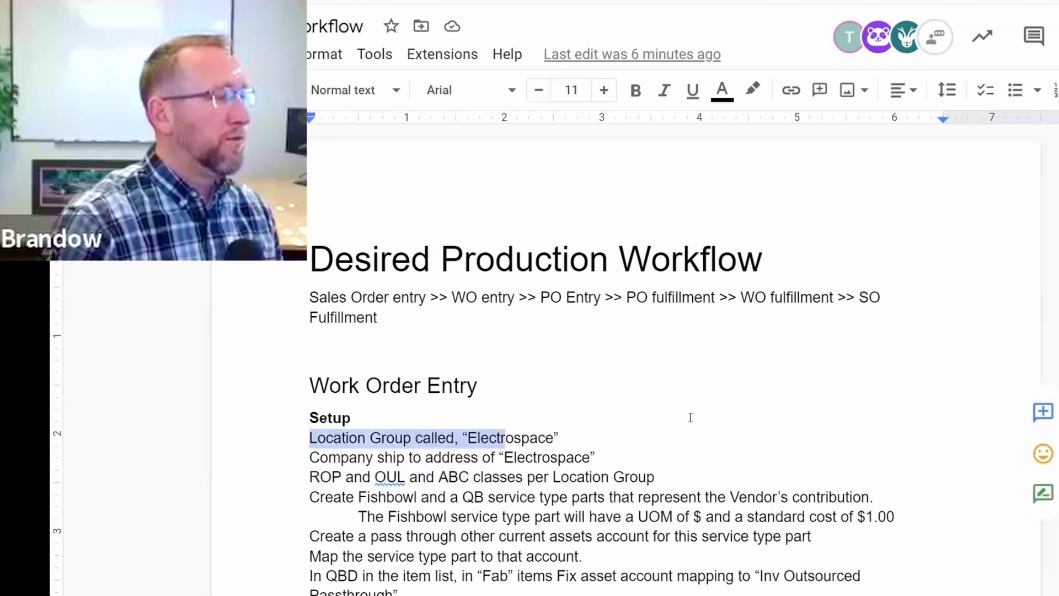
{"action": "scroll", "coordinate": [691, 417], "scroll_direction": "down", "scroll_amount": 5}
{"action": "scroll", "coordinate": [690, 418], "scroll_direction": "down", "scroll_amount": 5}
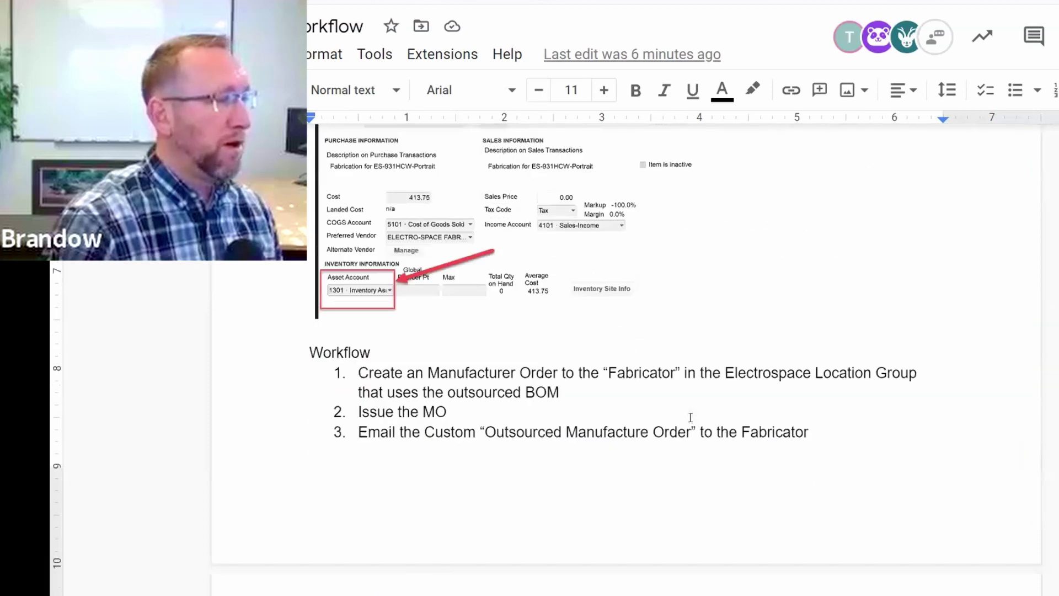
{"action": "scroll", "coordinate": [690, 418], "scroll_direction": "down", "scroll_amount": 5}
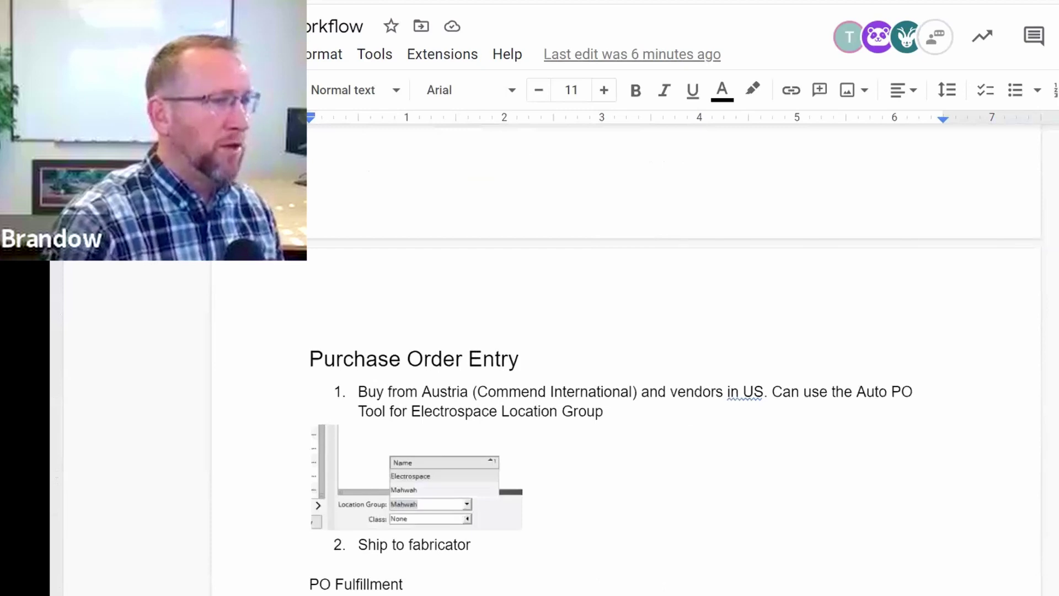
{"action": "scroll", "coordinate": [675, 372], "scroll_direction": "down", "scroll_amount": 2}
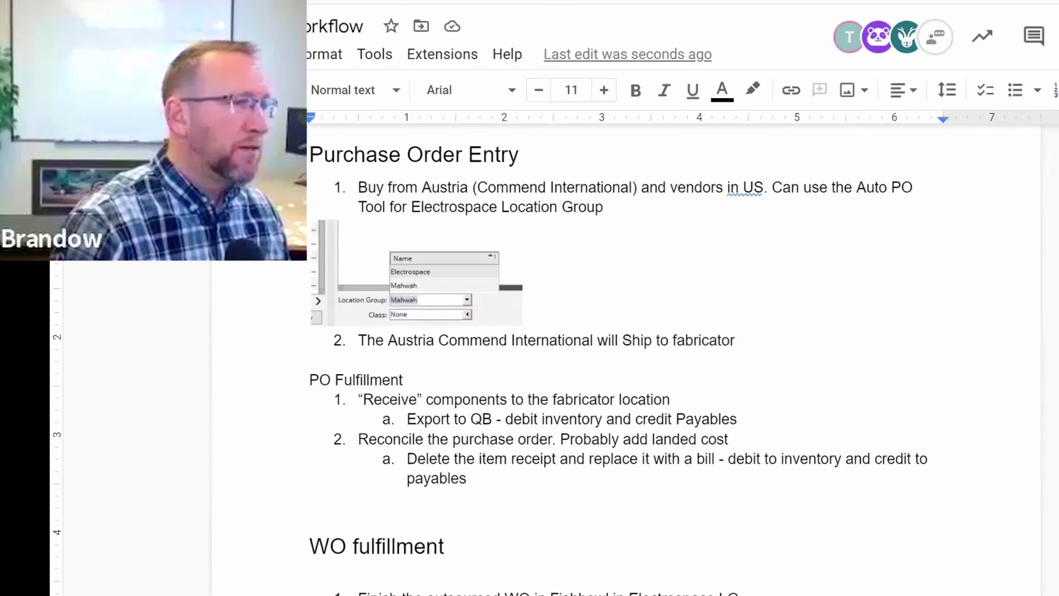
Highlight the receive-at-fabricator step and place the caret in sub-step 1a, Export to QB
{"action": "scroll", "coordinate": [607, 359], "scroll_direction": "down", "scroll_amount": 1}
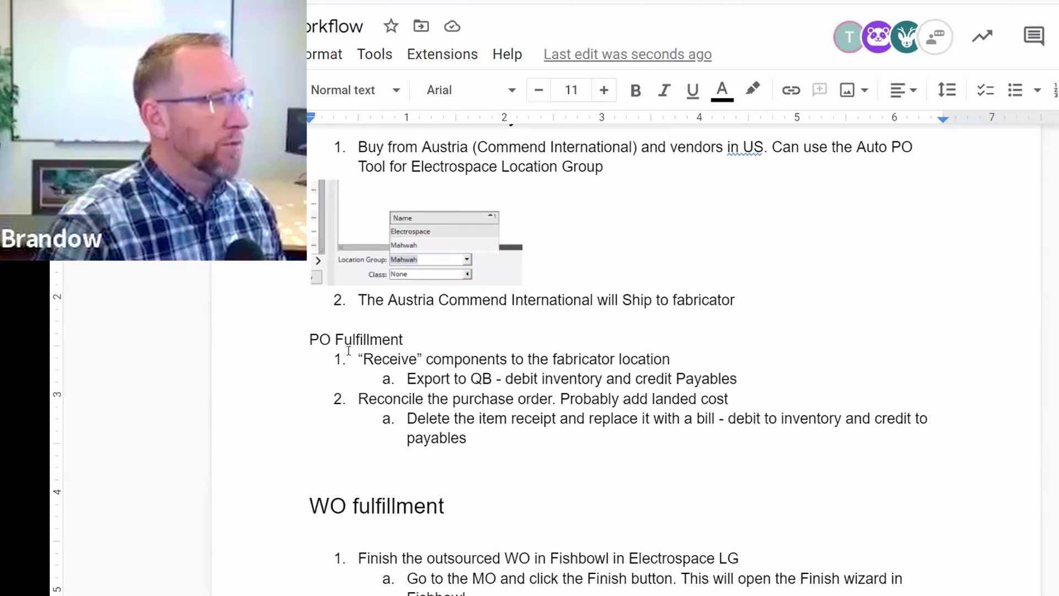
{"action": "left_click_drag", "start_coordinate": [358, 359], "coordinate": [675, 362]}
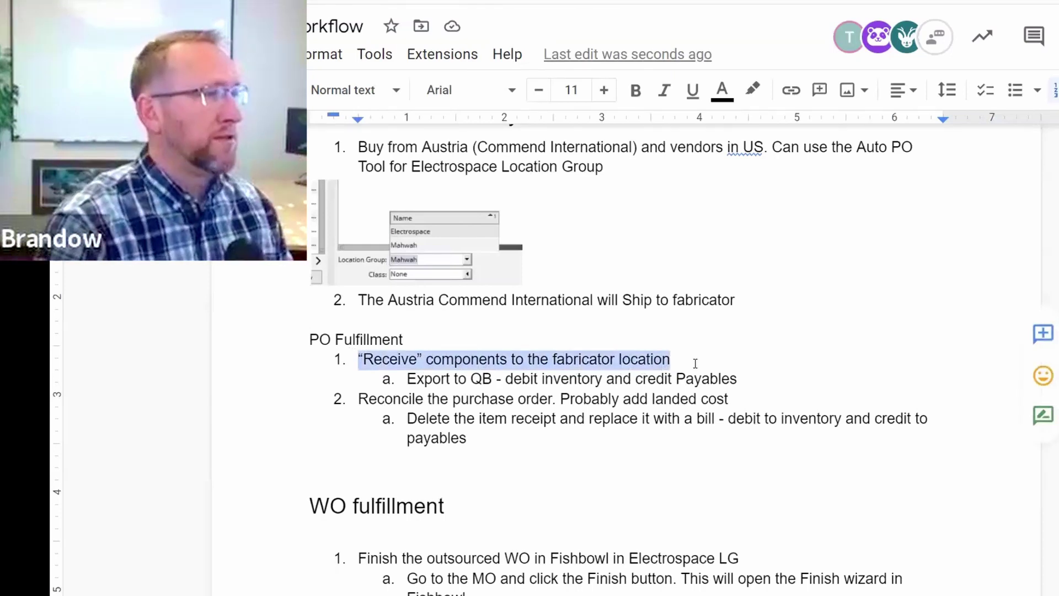
{"action": "triple_click", "coordinate": [694, 378]}
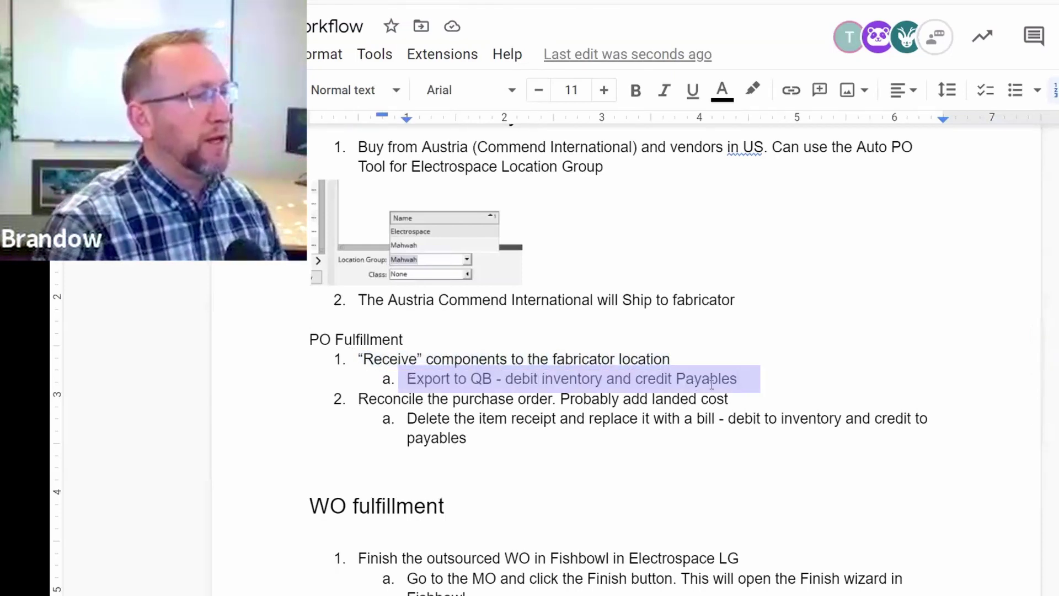
{"action": "left_click", "coordinate": [742, 371]}
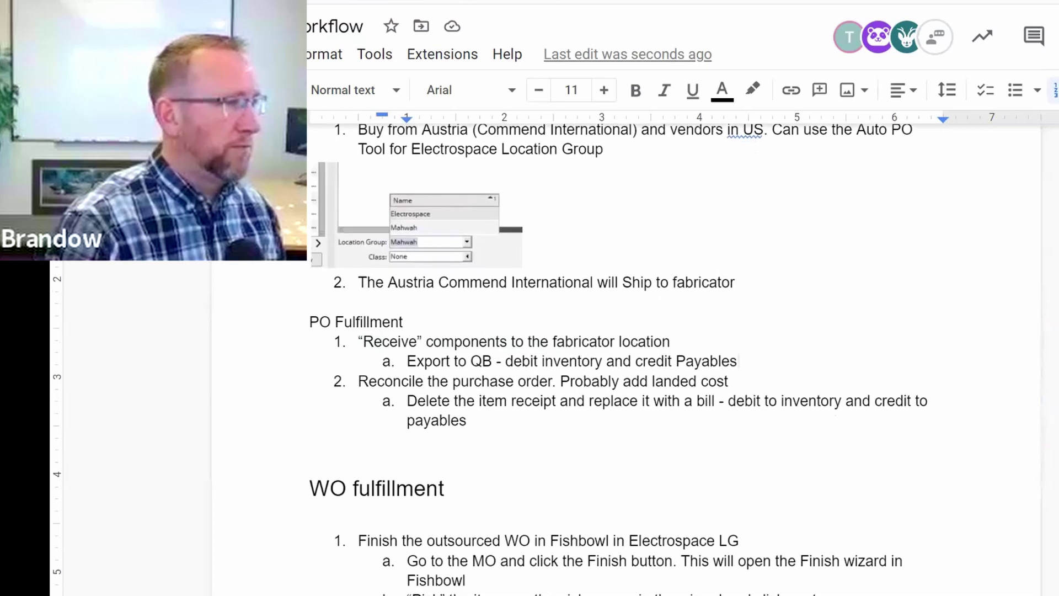
Highlight the Reconcile the purchase order step and its landed cost note
{"action": "scroll", "coordinate": [357, 331], "scroll_direction": "down", "scroll_amount": 1}
{"action": "left_click_drag", "start_coordinate": [357, 331], "coordinate": [553, 338]}
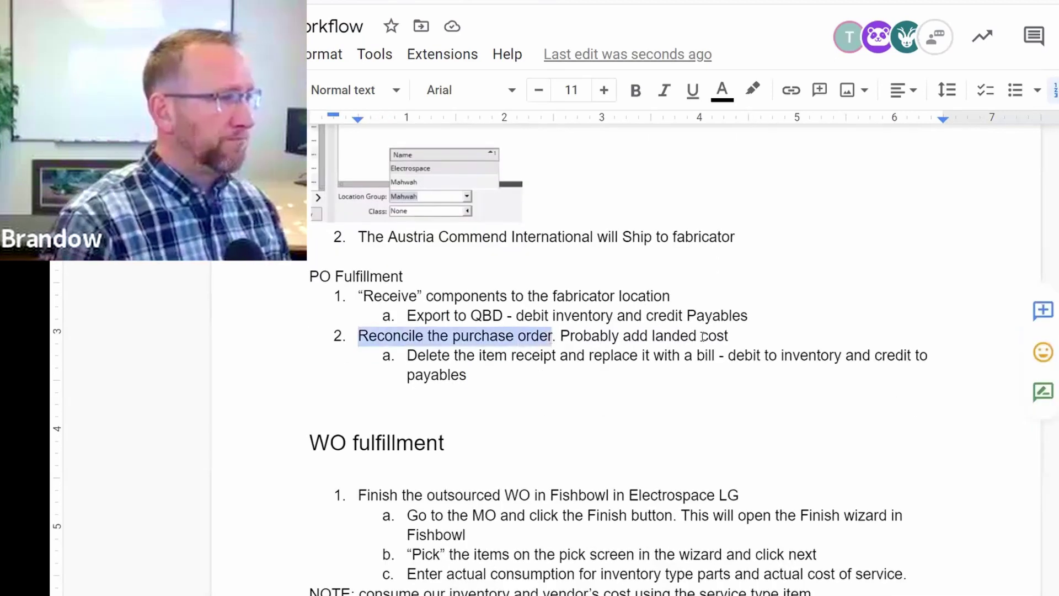
{"action": "left_click_drag", "start_coordinate": [728, 334], "coordinate": [560, 336]}
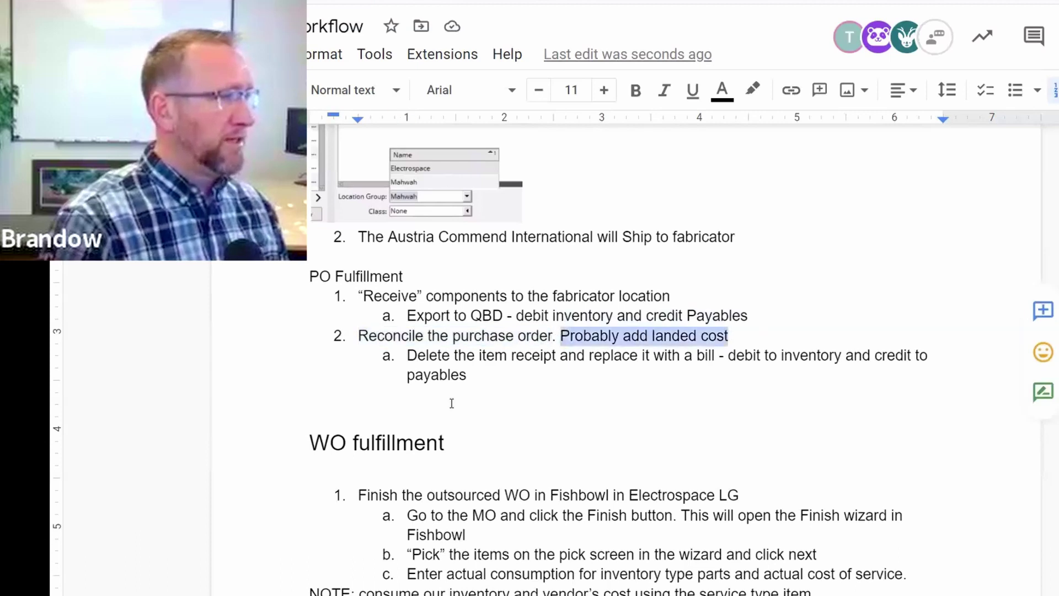
Begin sub-step 2a with 'Export to QBD will -' and add 'When the Outsourced Manufacturer Finishes the MO'
{"action": "left_click", "coordinate": [407, 355]}
{"action": "type", "text": "Export to Q"}
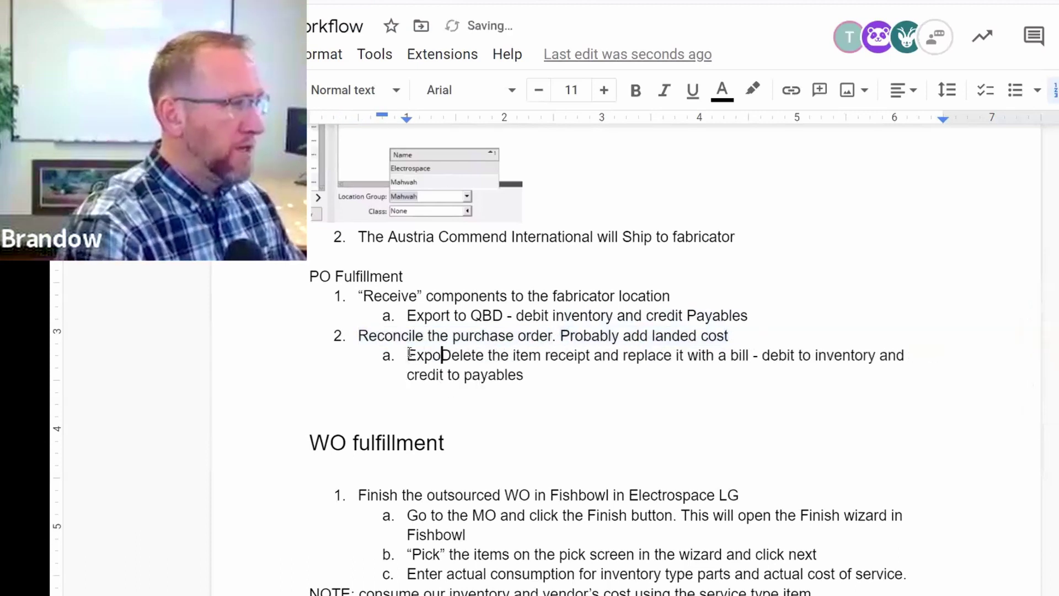
{"action": "type", "text": "BD will -"}
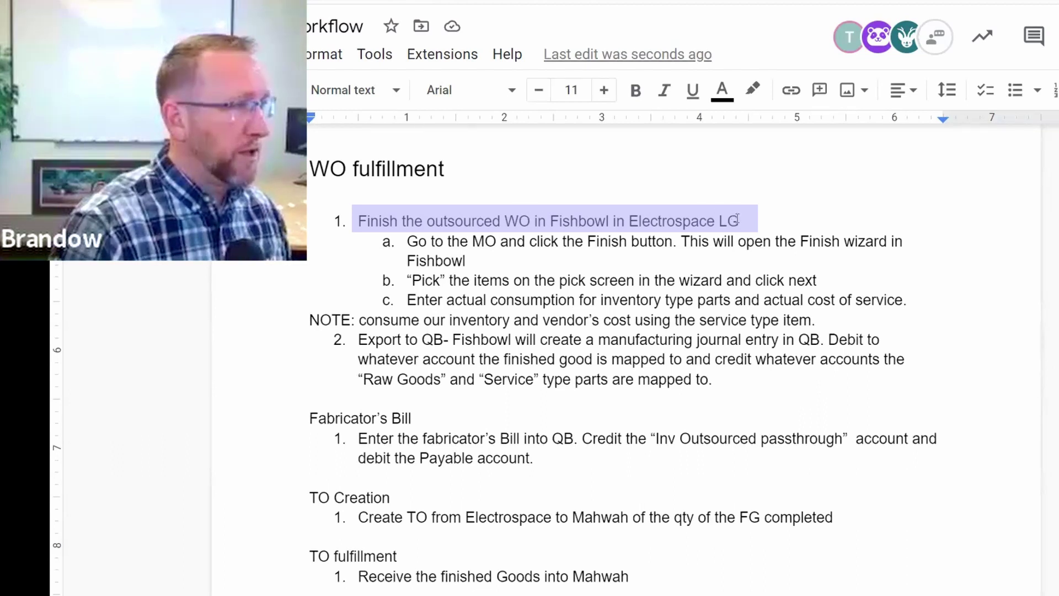
{"action": "left_click", "coordinate": [359, 221]}
{"action": "key", "text": "Return"}
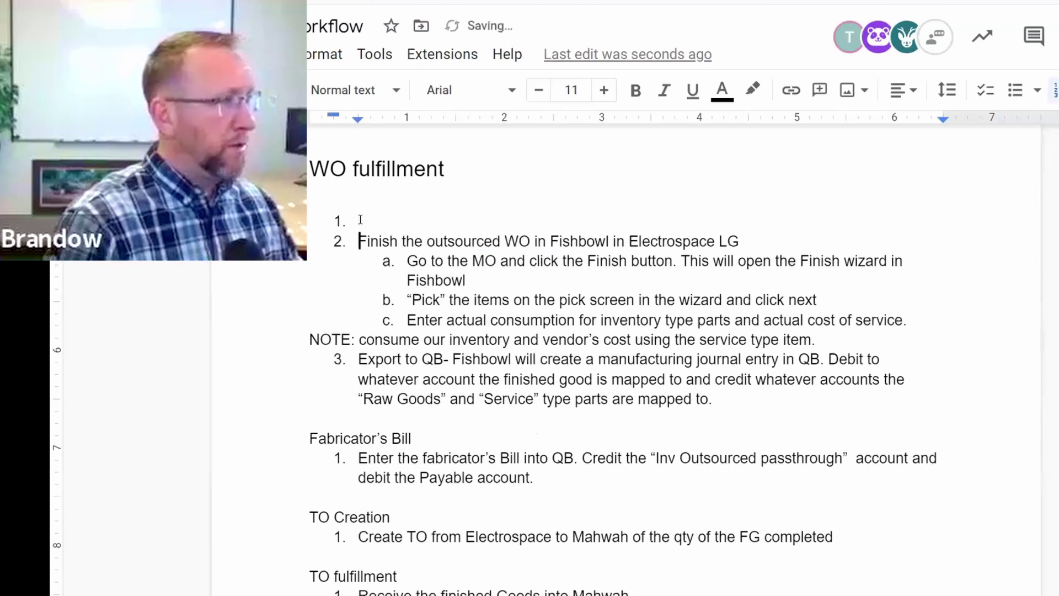
{"action": "type", "text": "When"}
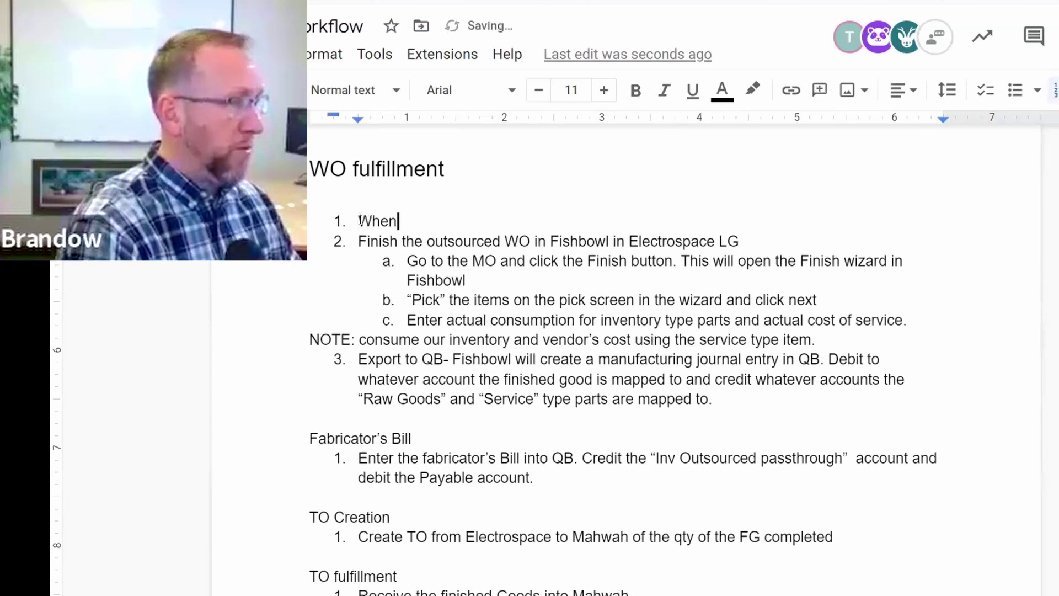
{"action": "type", "text": " the Outsourc"}
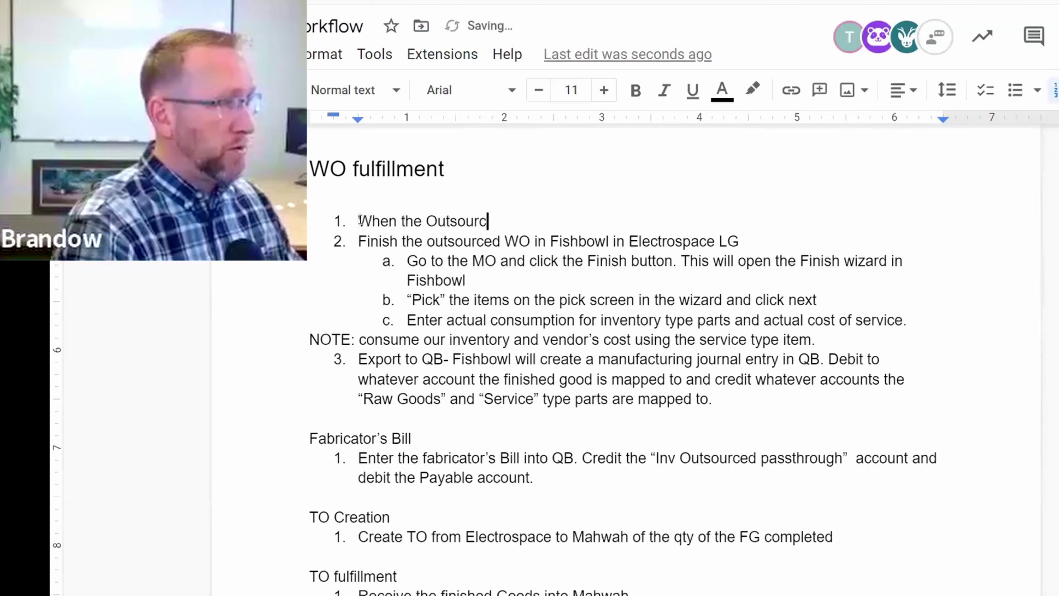
{"action": "type", "text": "ed man"}
{"action": "key", "text": "BackSpace"}
{"action": "key", "text": "BackSpace"}
{"action": "key", "text": "BackSpace"}
{"action": "type", "text": "M"}
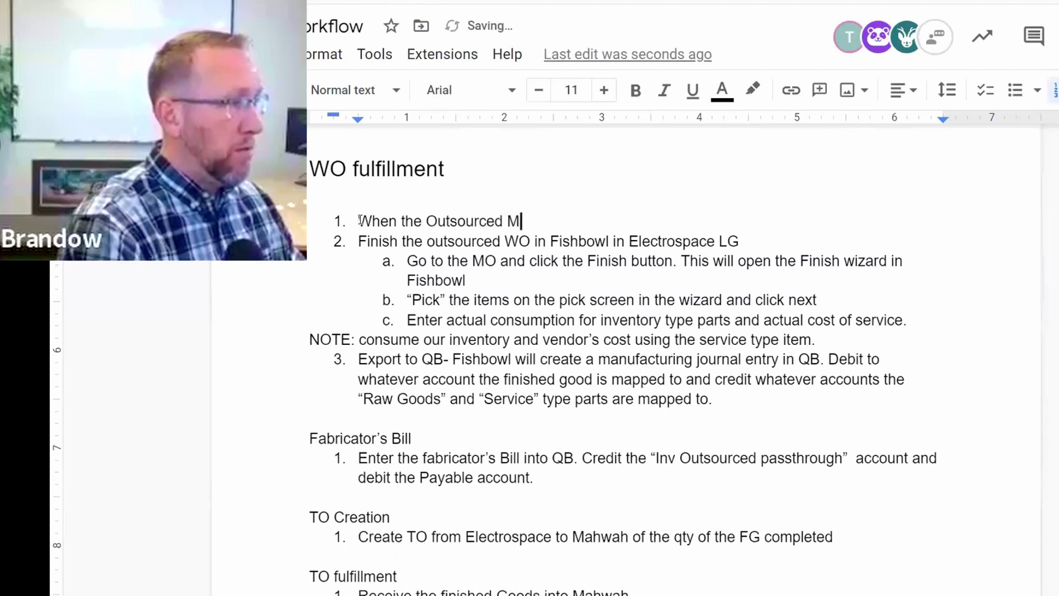
{"action": "type", "text": "anufacturer"}
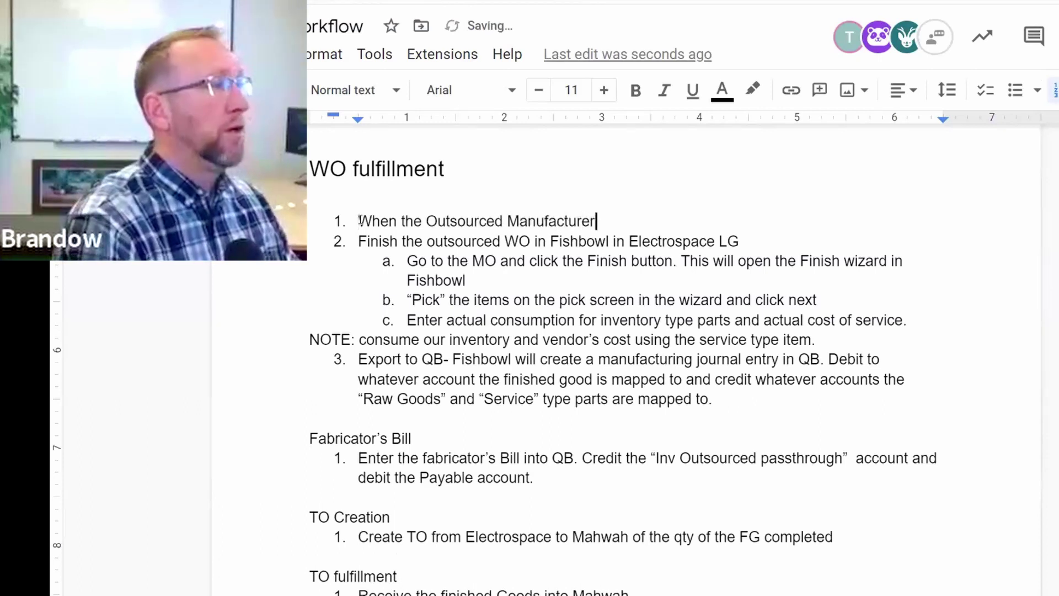
{"action": "type", "text": " Finished"}
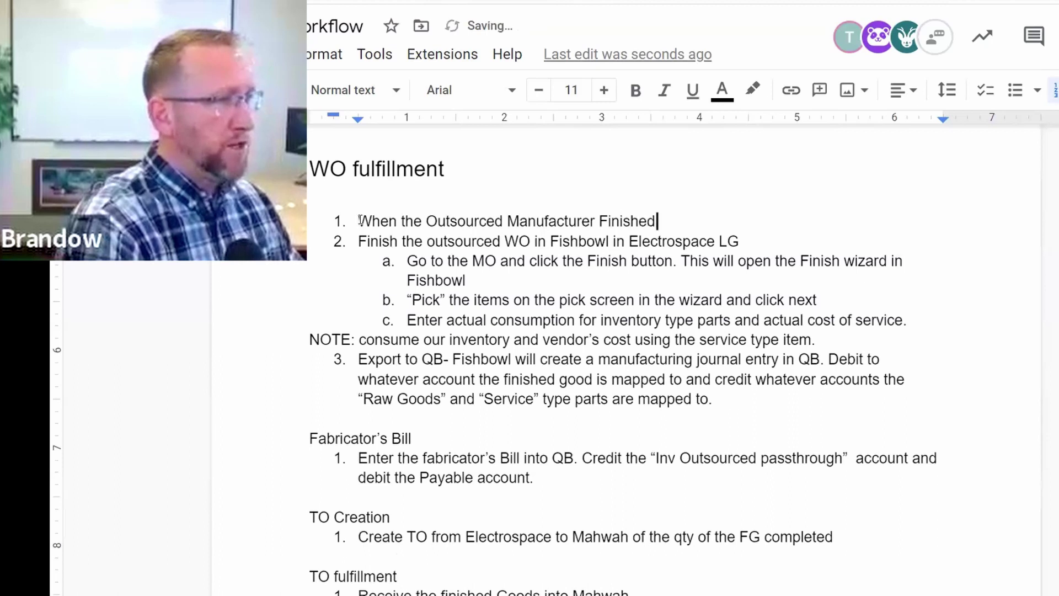
{"action": "key", "text": "BackSpace"}
{"action": "type", "text": "s the"}
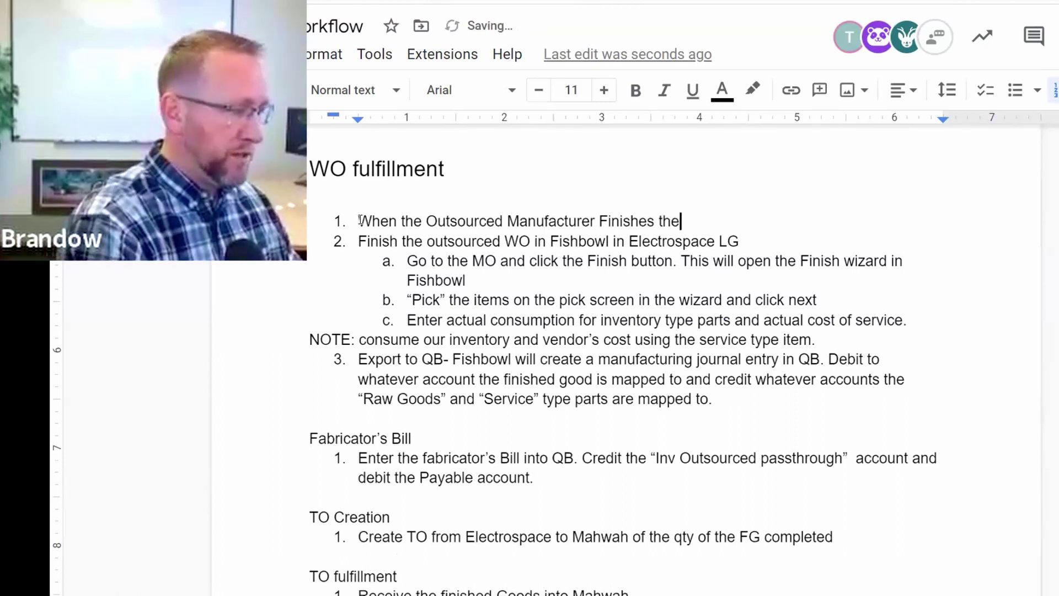
{"action": "type", "text": " O"}
{"action": "key", "text": "BackSpace"}
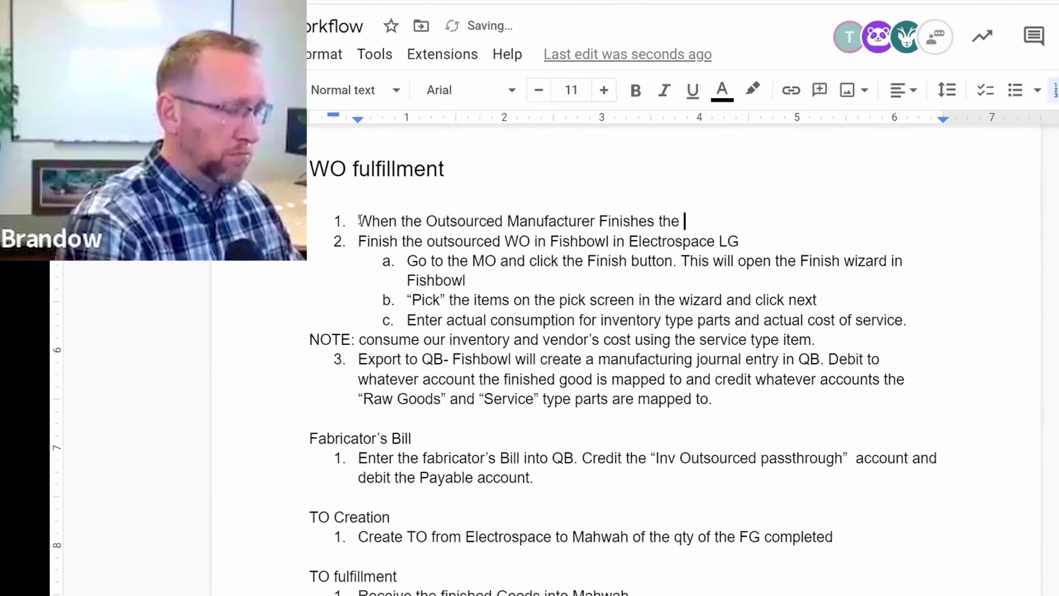
{"action": "type", "text": "MO"}
Unnumber that lead-in and start step 1 with 'Go into Fishbowl to the MO screen, finish'
{"action": "left_click", "coordinate": [359, 221]}
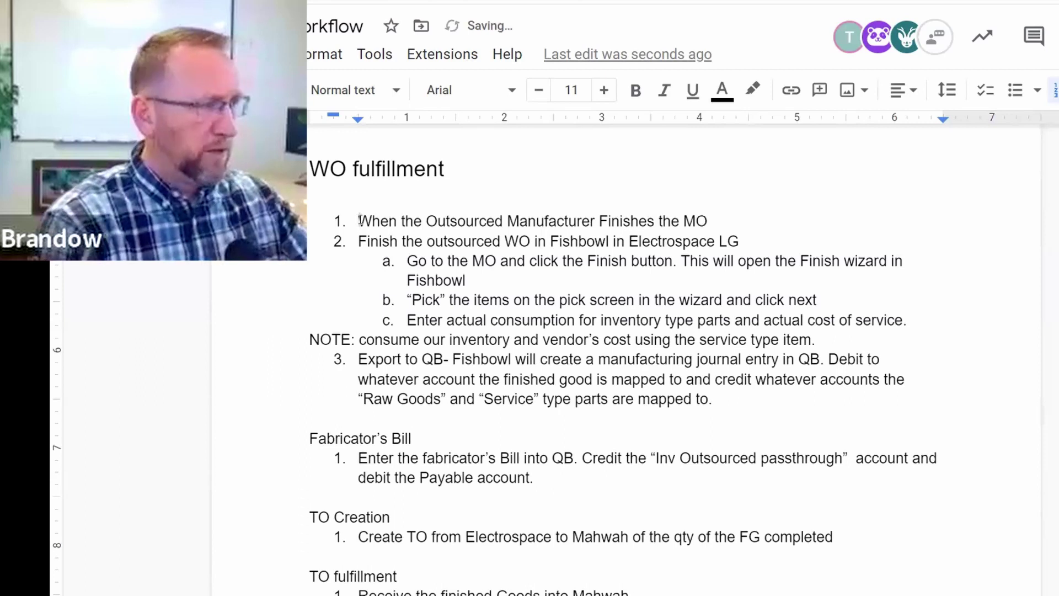
{"action": "key", "text": "BackSpace"}
{"action": "key", "text": "BackSpace"}
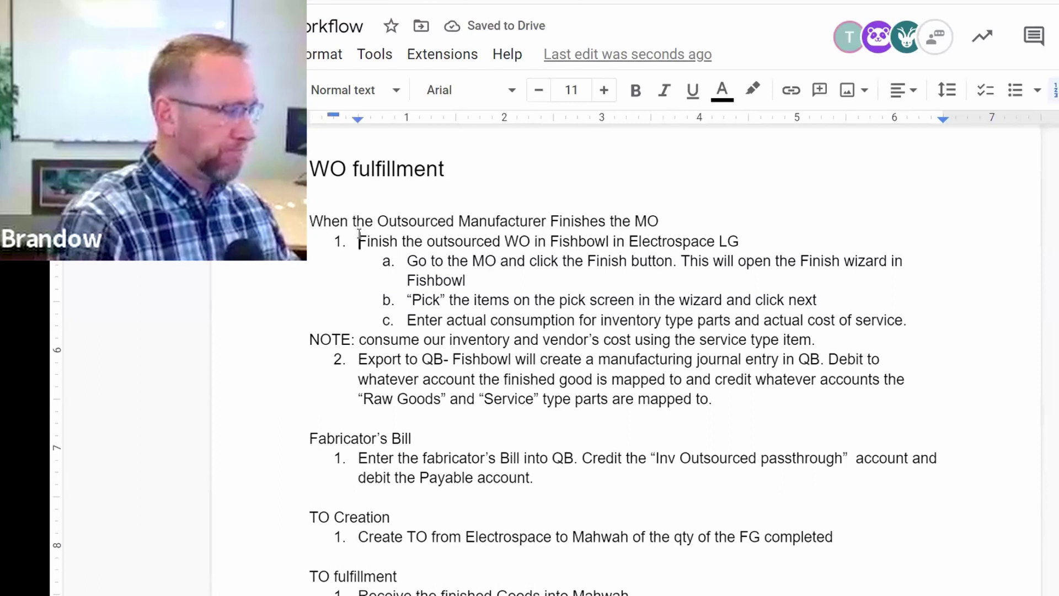
{"action": "left_click", "coordinate": [359, 233]}
{"action": "type", "text": "Go into Fish"}
{"action": "type", "text": "bowl "}
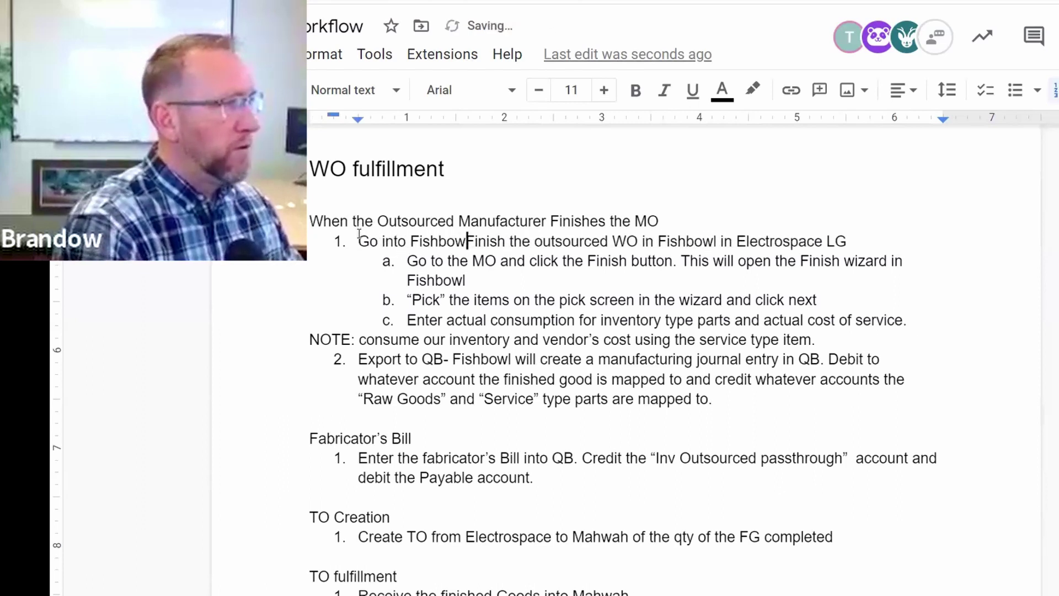
{"action": "type", "text": "to the MO sc"}
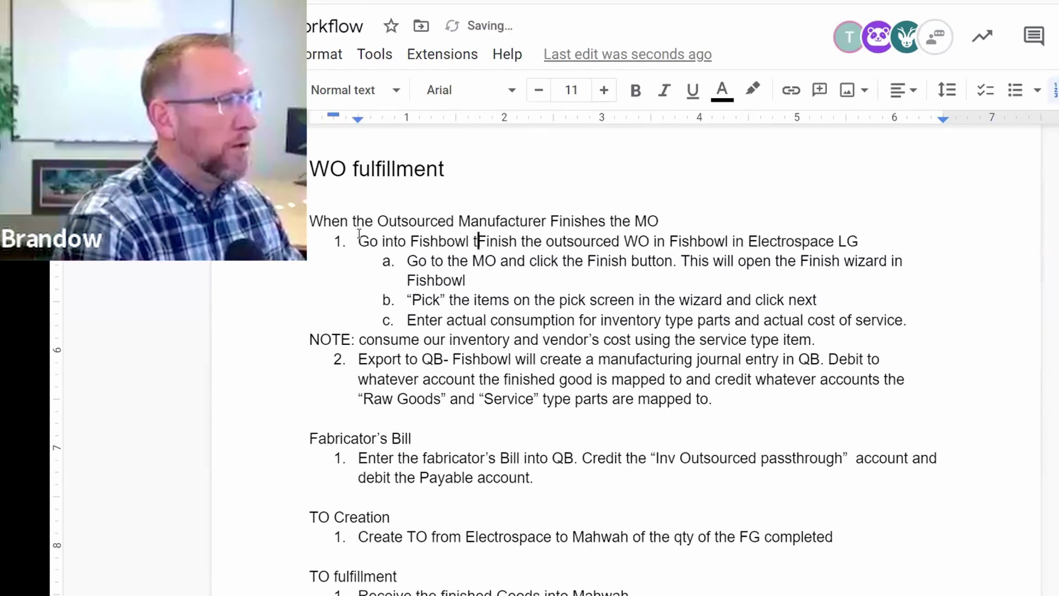
{"action": "type", "text": "reen,"}
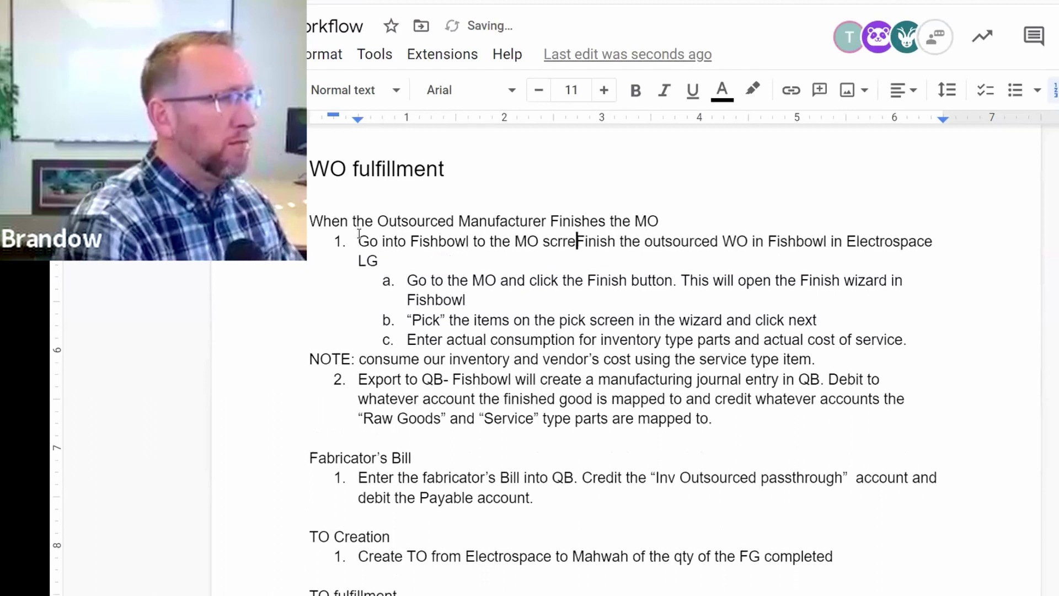
{"action": "key", "text": "Delete"}
{"action": "type", "text": "f"}
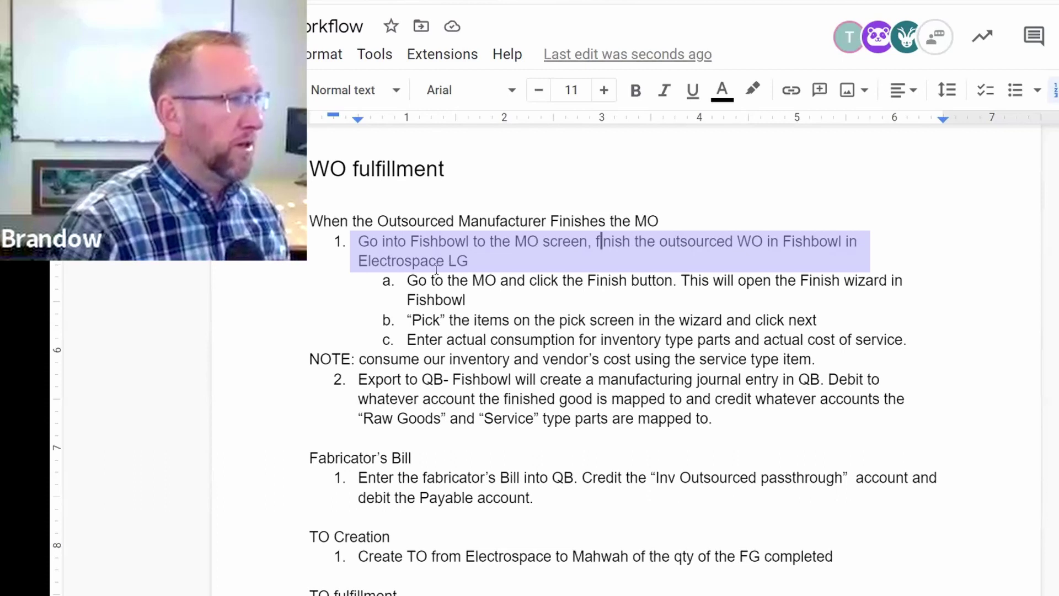
Select the text of sub-step a and the end of step 2 for rewording
{"action": "double_click", "coordinate": [411, 280]}
{"action": "left_click_drag", "start_coordinate": [458, 276], "coordinate": [669, 286]}
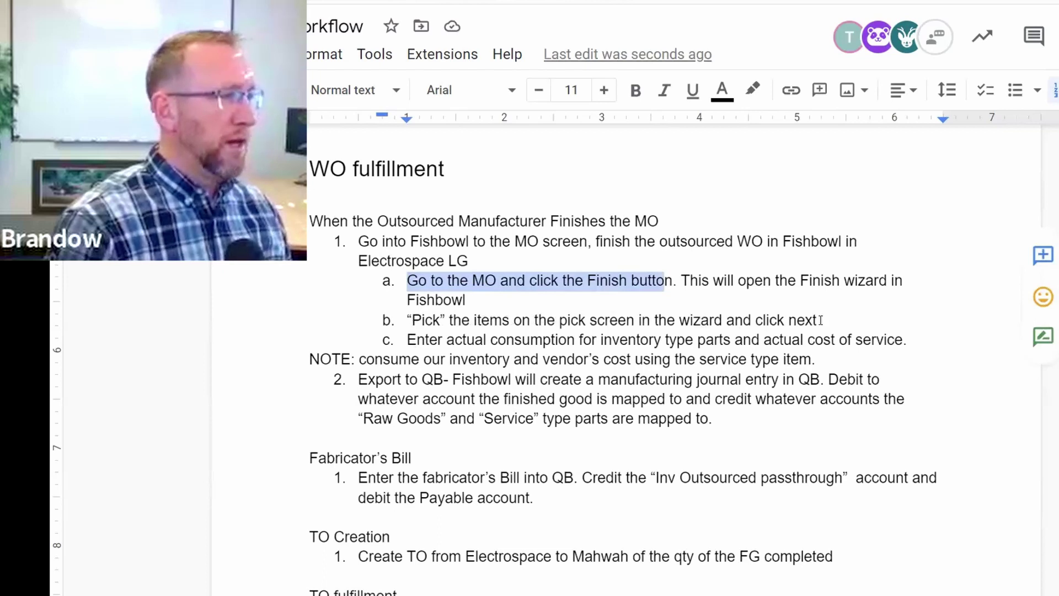
{"action": "left_click", "coordinate": [406, 317]}
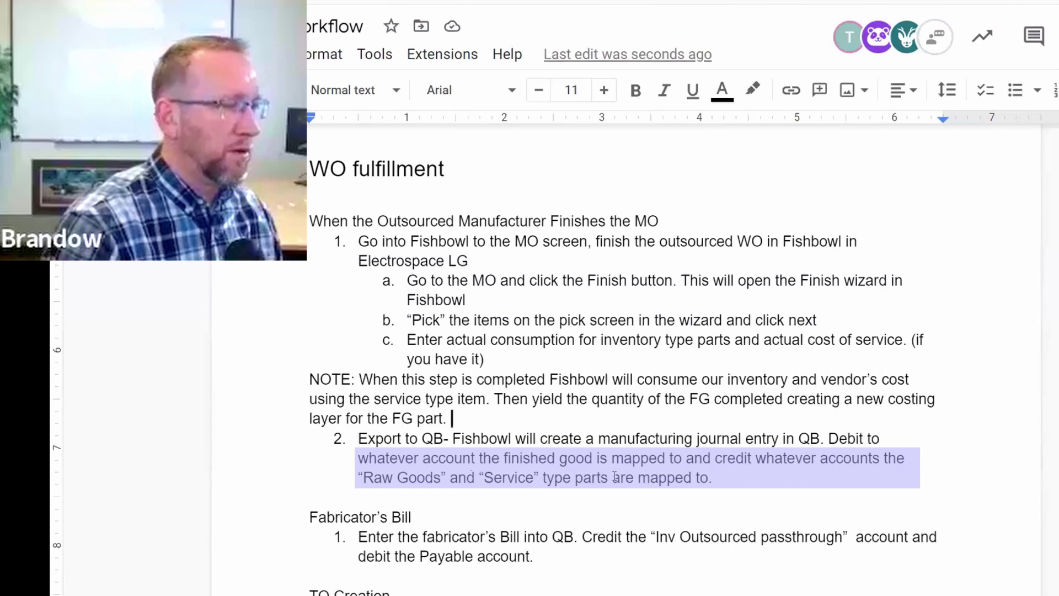
{"action": "left_click_drag", "start_coordinate": [708, 478], "coordinate": [485, 481]}
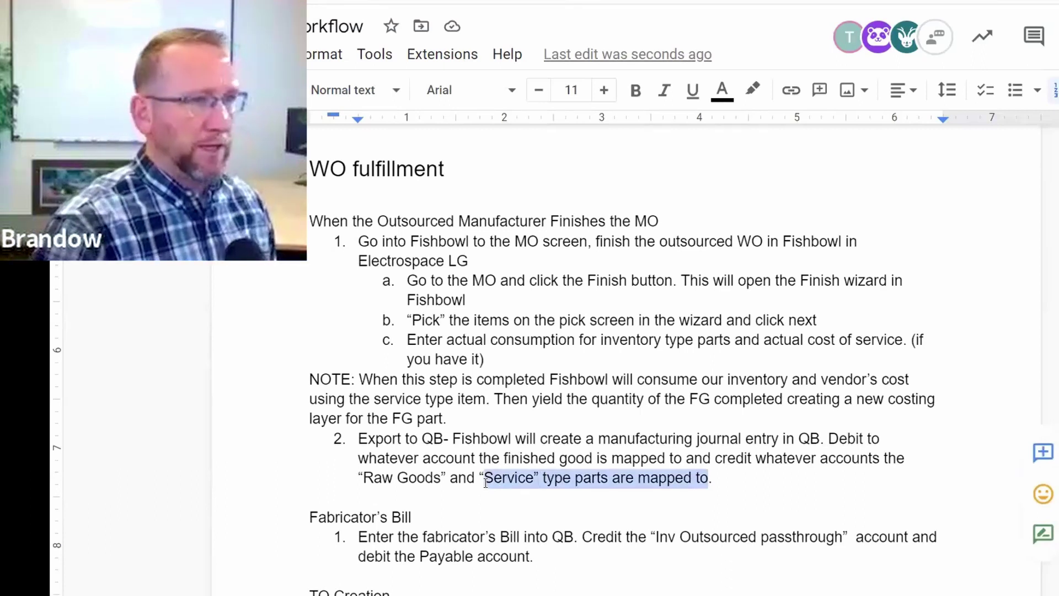
{"action": "scroll", "coordinate": [486, 482], "scroll_direction": "down", "scroll_amount": 7}
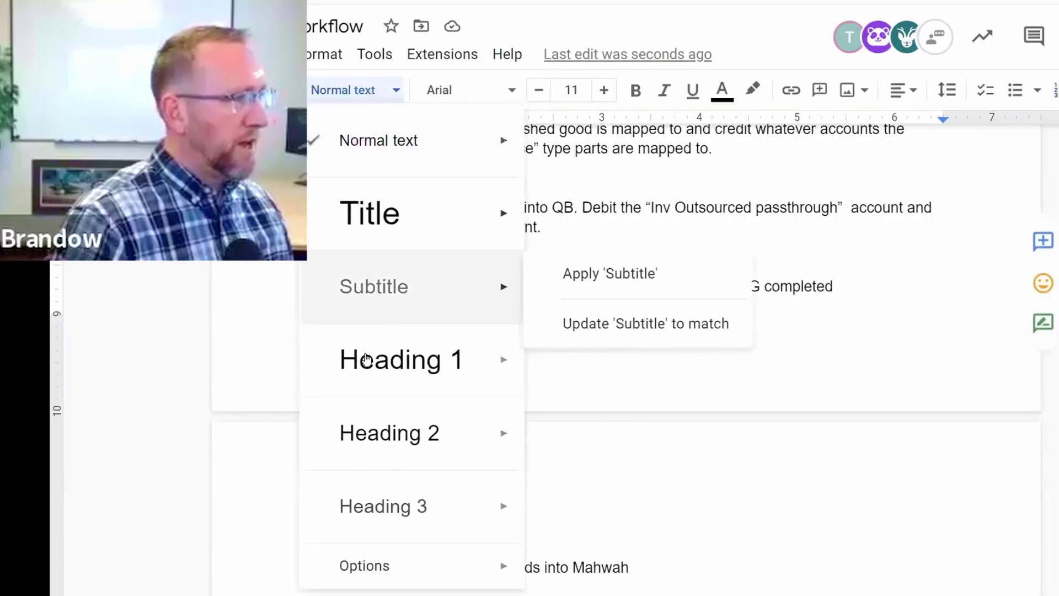
Make 'TO Creation' a Heading 2 and select the Create TO step line
{"action": "left_click", "coordinate": [368, 422]}
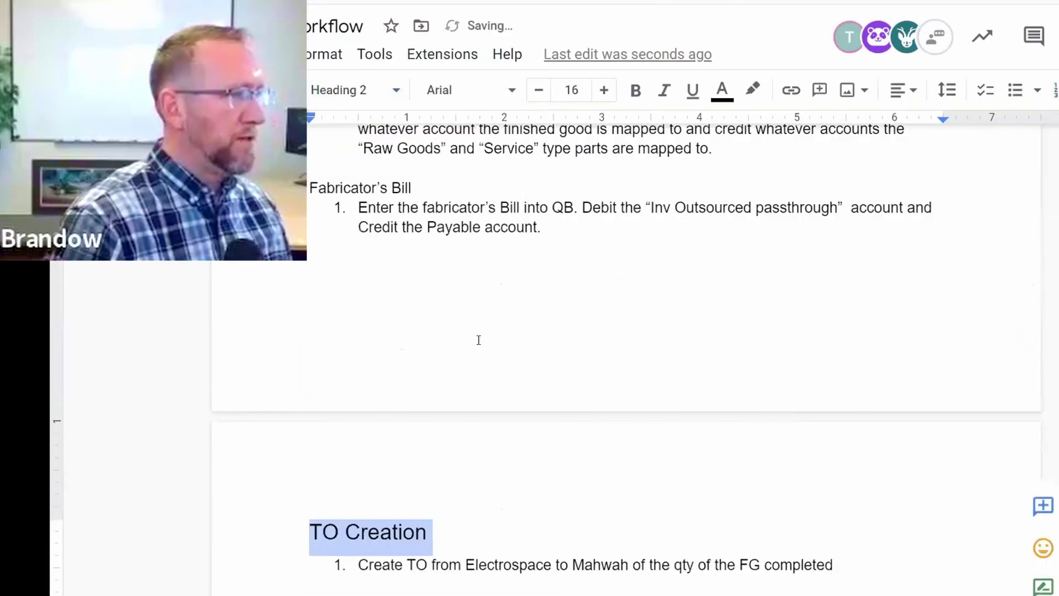
{"action": "scroll", "coordinate": [552, 375], "scroll_direction": "down", "scroll_amount": 6}
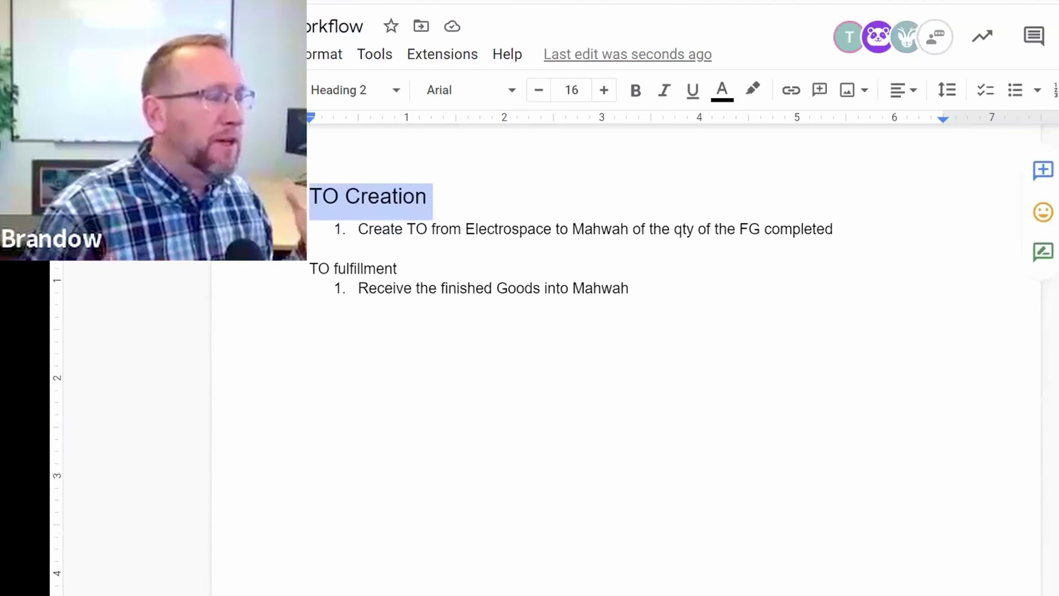
{"action": "triple_click", "coordinate": [363, 228]}
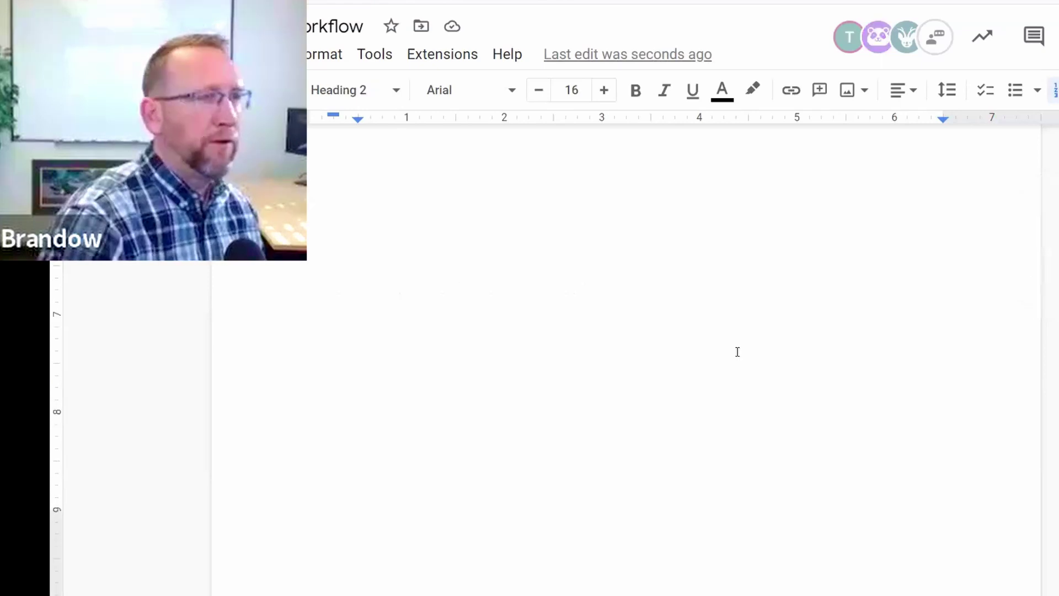
{"action": "scroll", "coordinate": [738, 350], "scroll_direction": "up", "scroll_amount": 5}
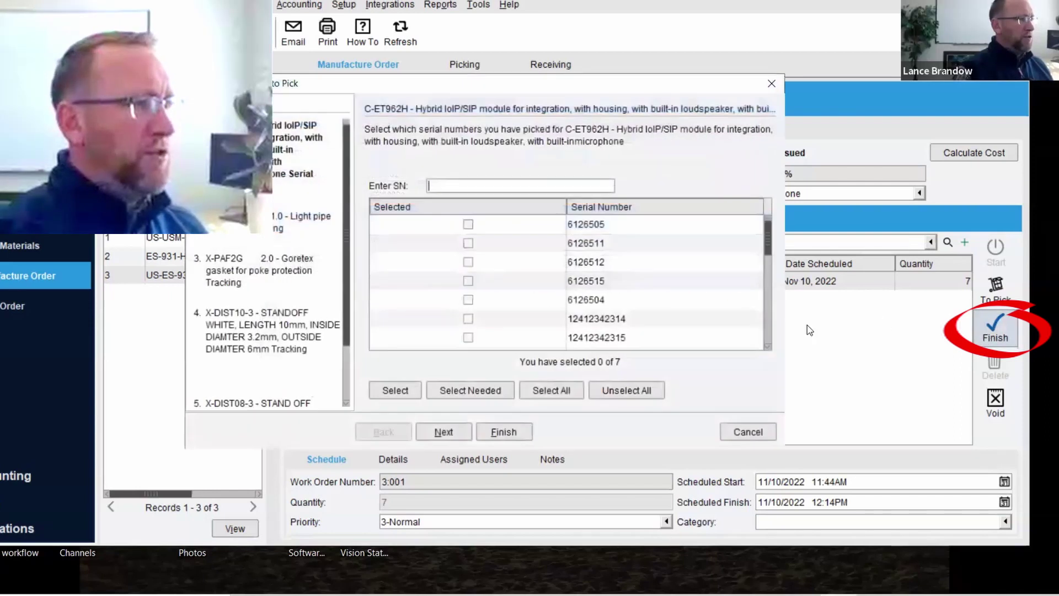
Pick all seven serial numbers and step through the light pipe, Goretex gasket and standoff pages
{"action": "left_click", "coordinate": [443, 389]}
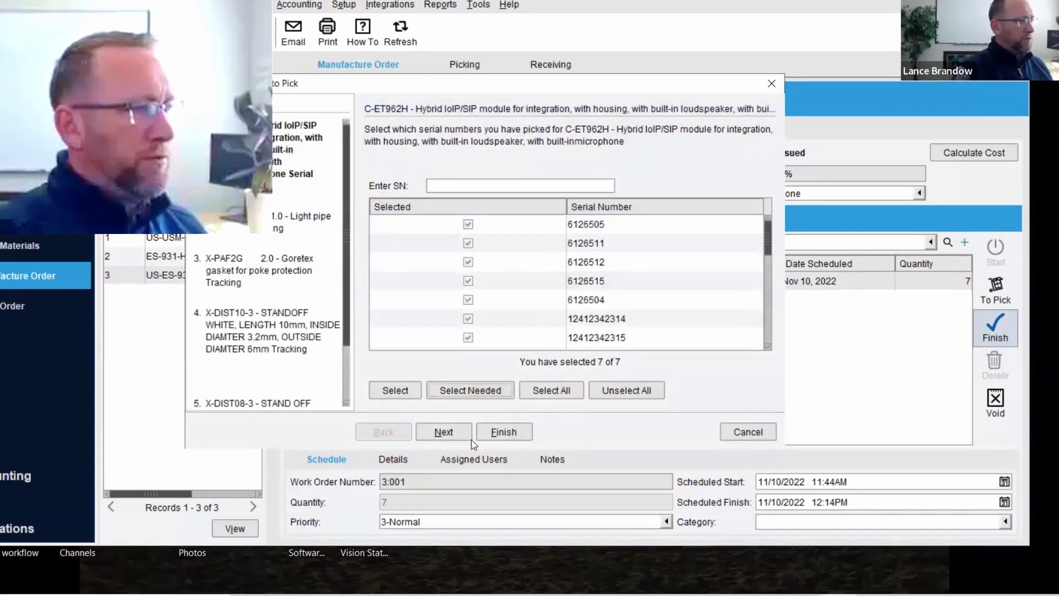
{"action": "left_click", "coordinate": [444, 432]}
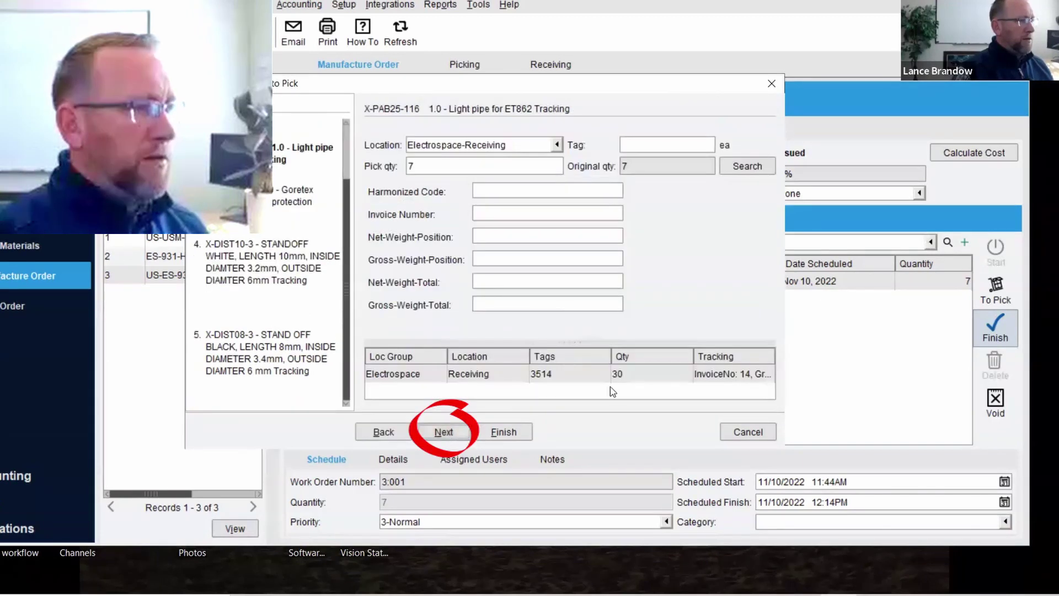
{"action": "left_click", "coordinate": [647, 378]}
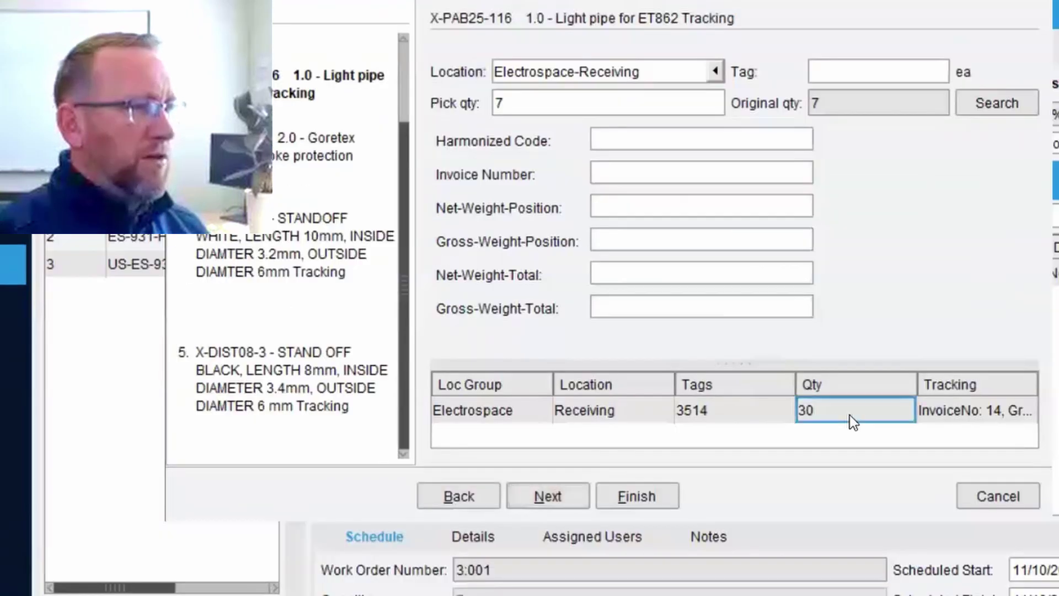
{"action": "left_click", "coordinate": [570, 496]}
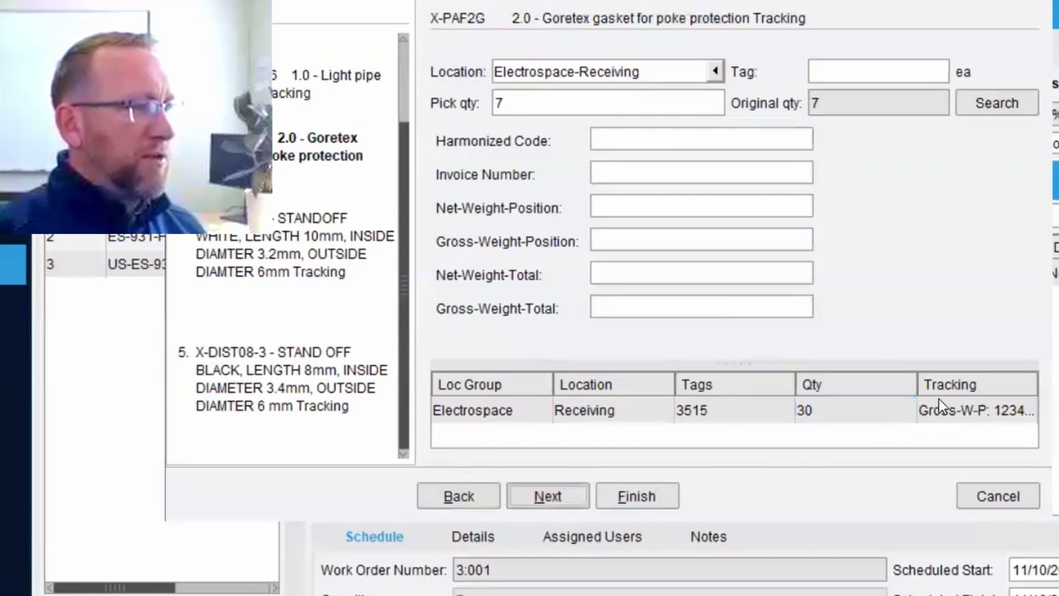
{"action": "left_click_drag", "start_coordinate": [919, 385], "coordinate": [729, 166]}
{"action": "left_click", "coordinate": [556, 497]}
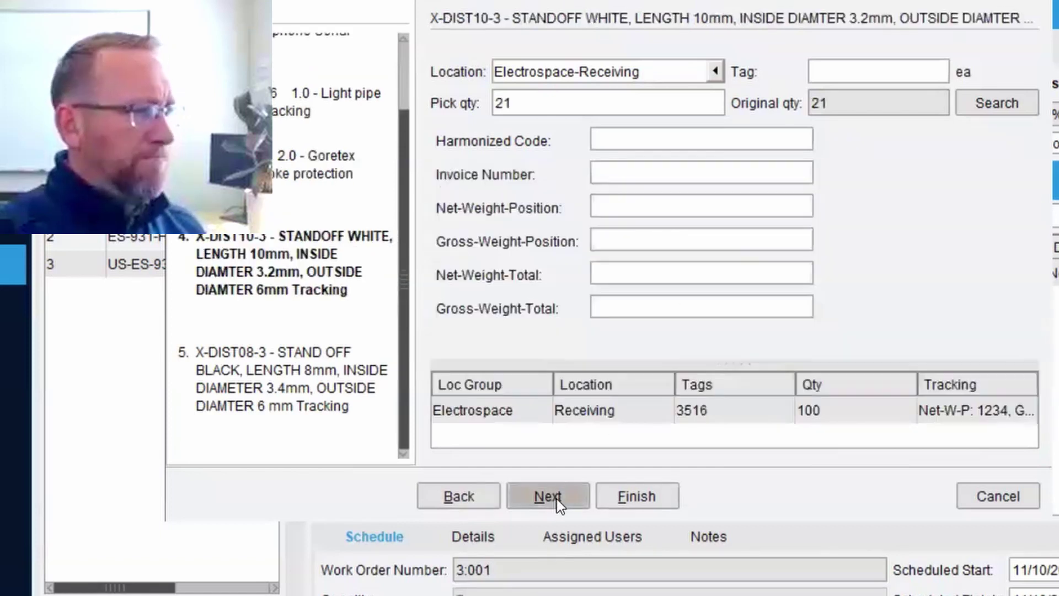
{"action": "left_click", "coordinate": [558, 496]}
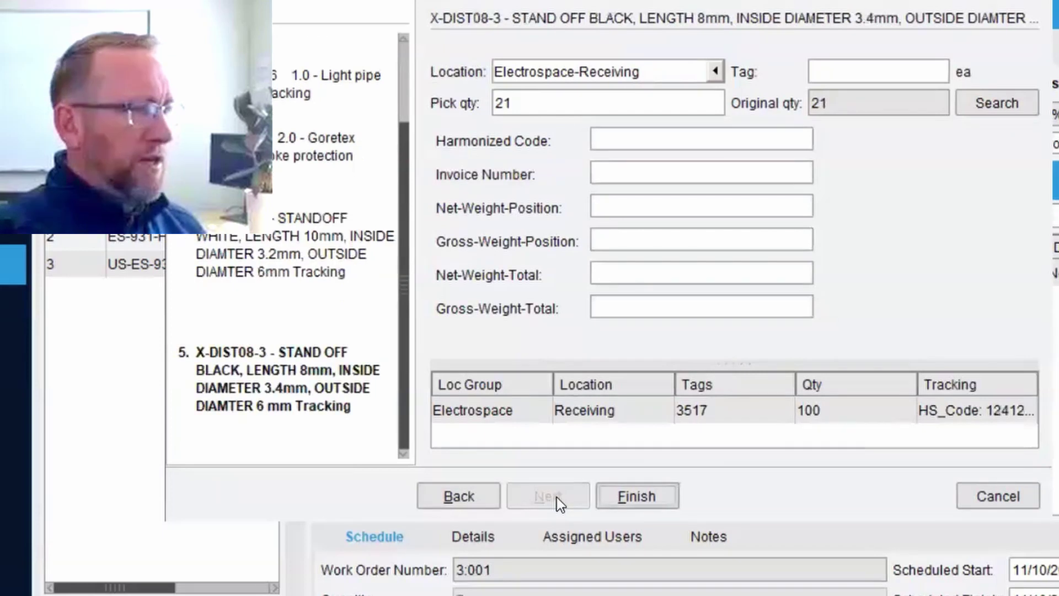
{"action": "left_click", "coordinate": [657, 495]}
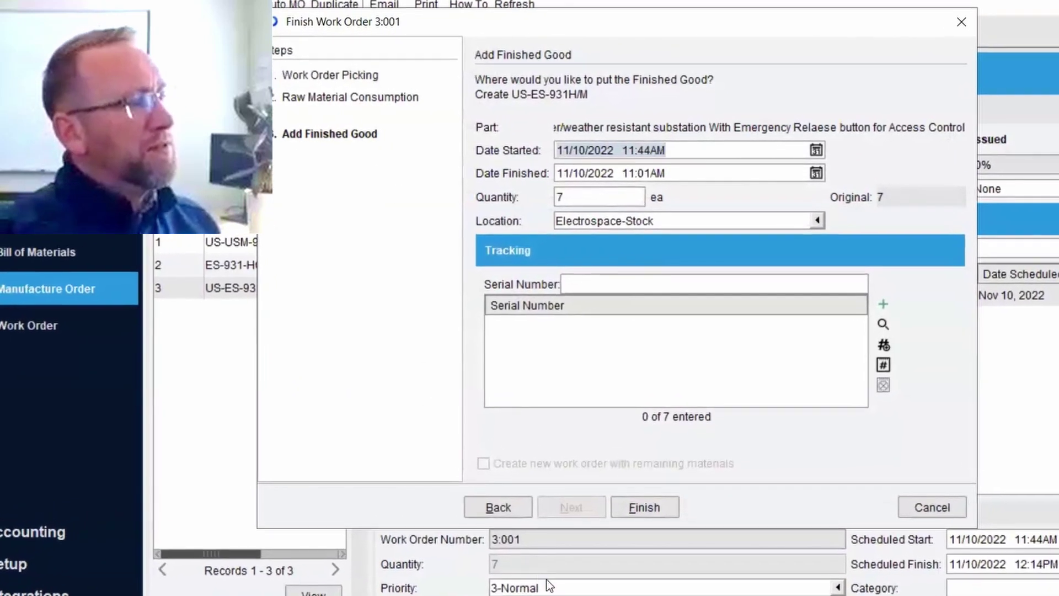
Change the fabrication fee line's Qty to 2010.15 in Raw Material Consumption
{"action": "left_click", "coordinate": [491, 510]}
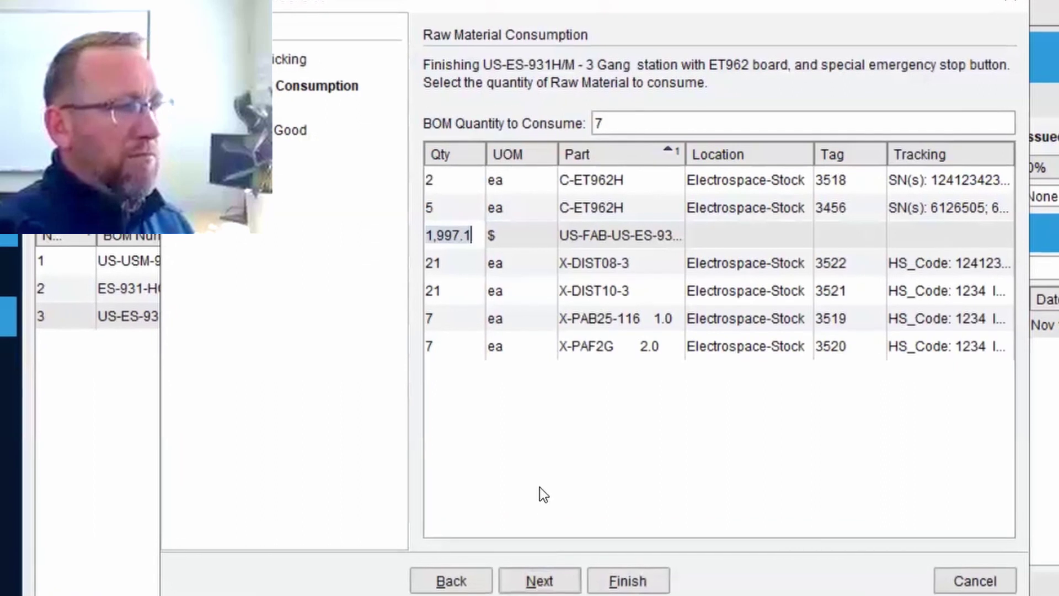
{"action": "key", "text": "BackSpace"}
{"action": "key", "text": "BackSpace"}
{"action": "key", "text": "BackSpace"}
{"action": "key", "text": "BackSpace"}
{"action": "key", "text": "BackSpace"}
{"action": "key", "text": "BackSpace"}
{"action": "key", "text": "BackSpace"}
{"action": "type", "text": "20"}
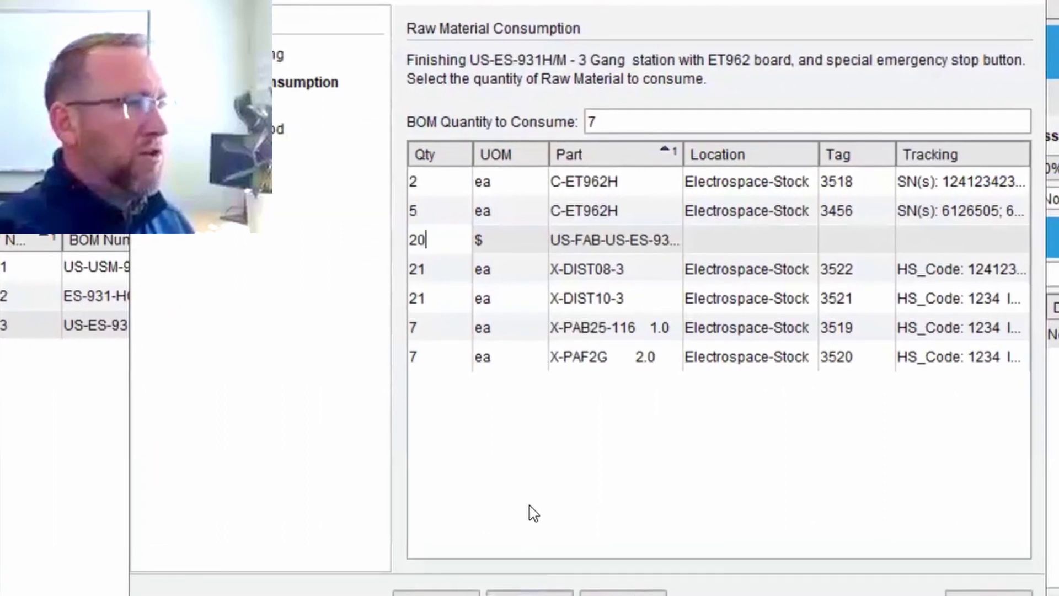
{"action": "type", "text": "1"}
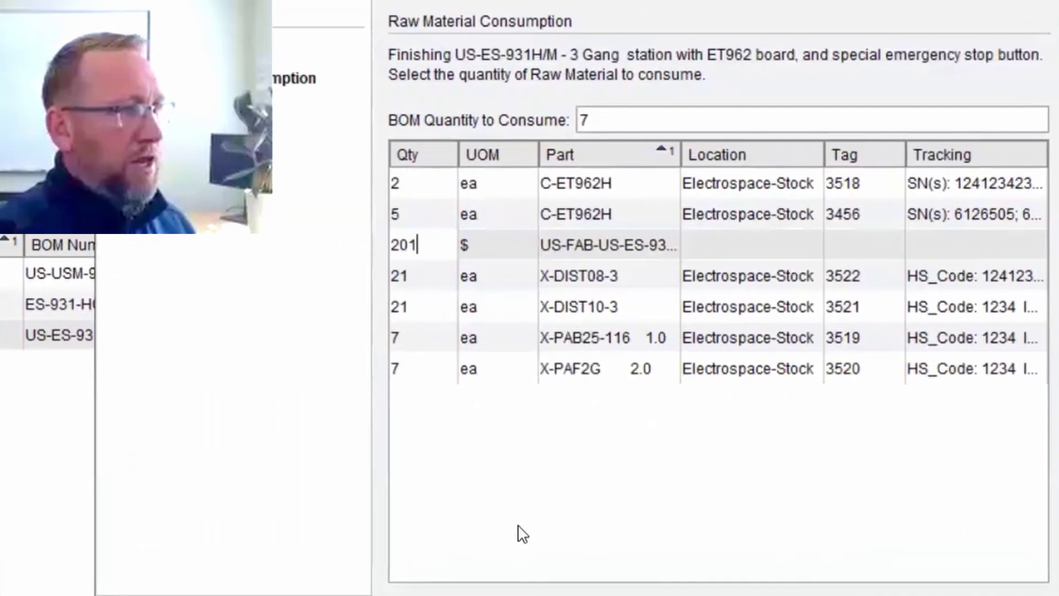
{"action": "type", "text": "0.15"}
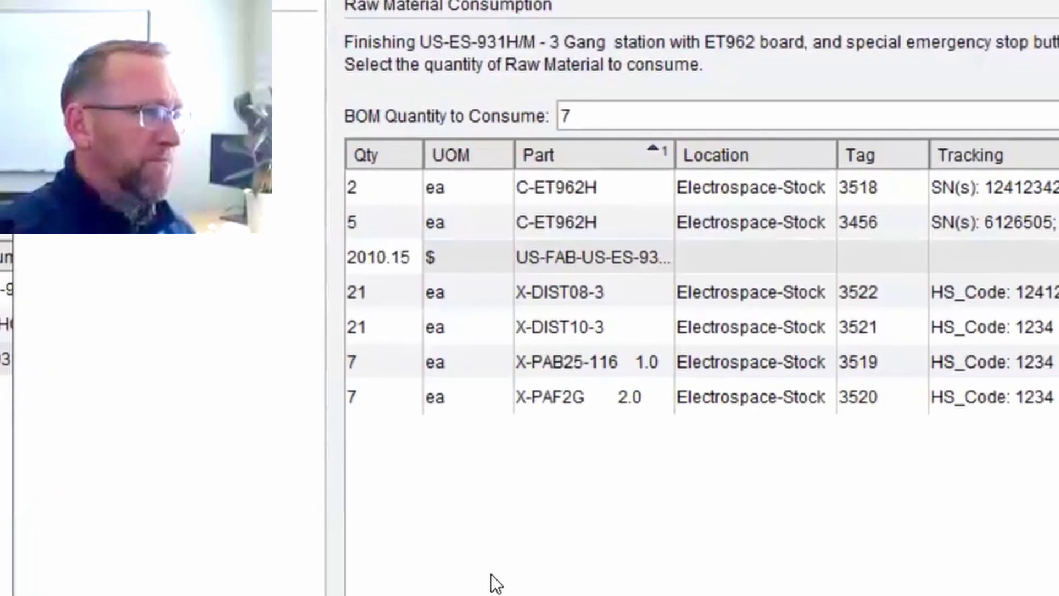
{"action": "left_click", "coordinate": [559, 361]}
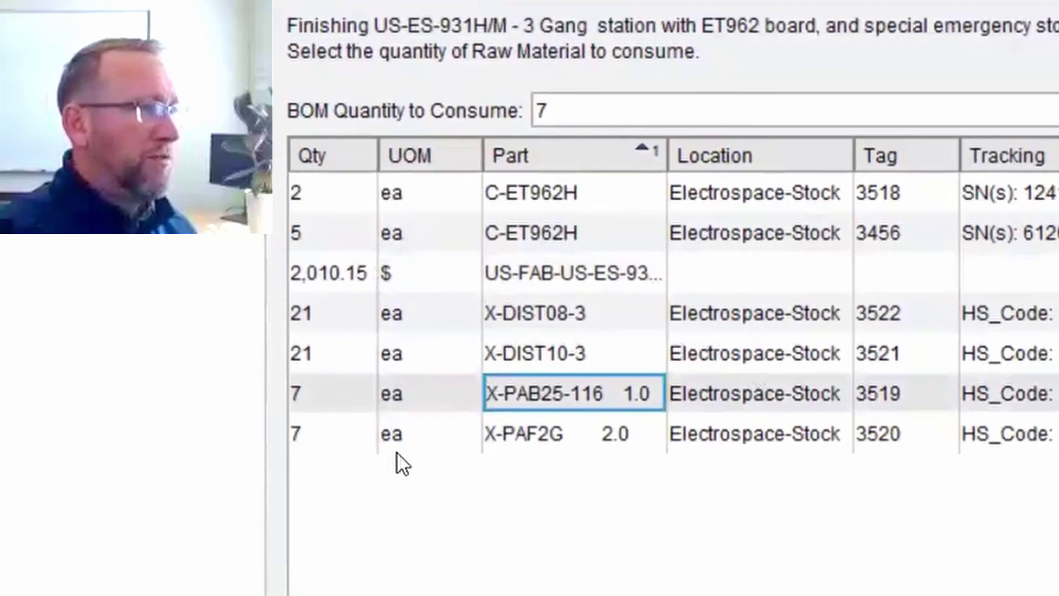
Review consumption rows for X-DIST08-3, X-DIST10-3, X-PAB25-116, X-PAF2G and C-ET962H tags 3456/3518
{"action": "left_click", "coordinate": [772, 326]}
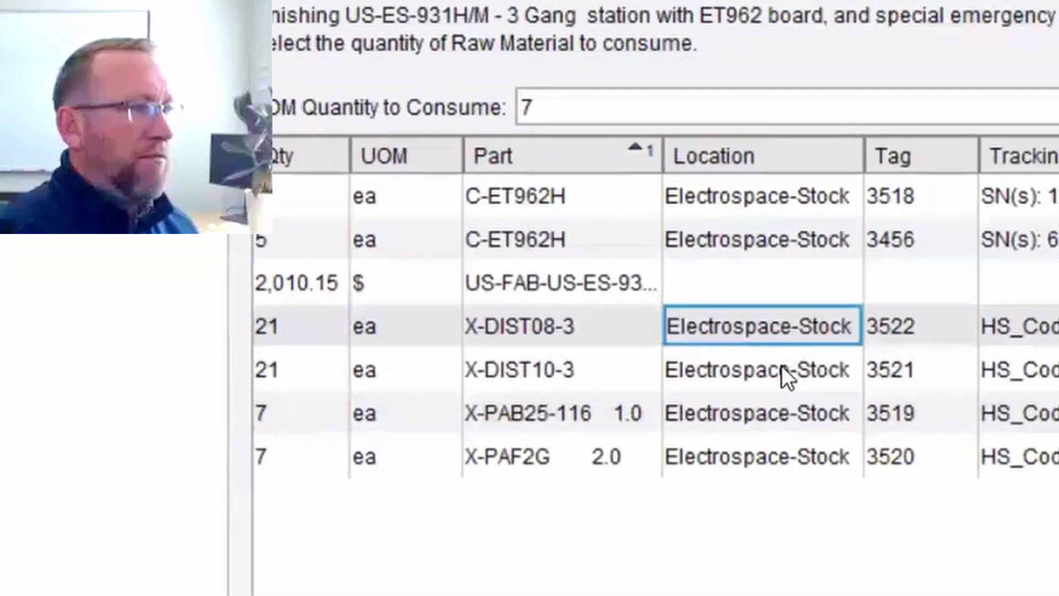
{"action": "left_click", "coordinate": [782, 366]}
{"action": "left_click", "coordinate": [780, 424]}
{"action": "left_click", "coordinate": [781, 458]}
{"action": "left_click", "coordinate": [787, 408]}
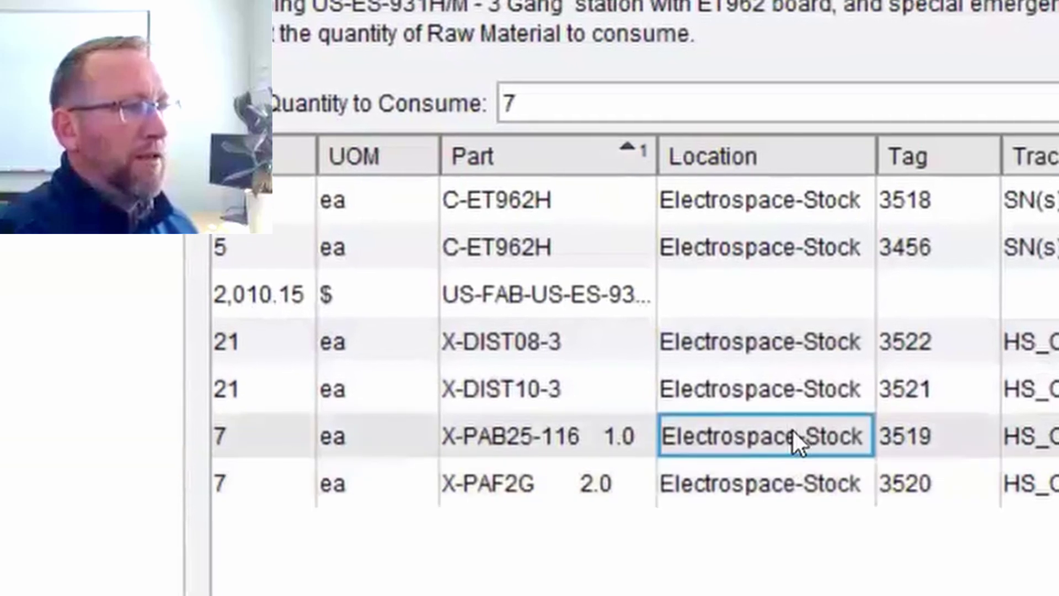
{"action": "left_click", "coordinate": [816, 341]}
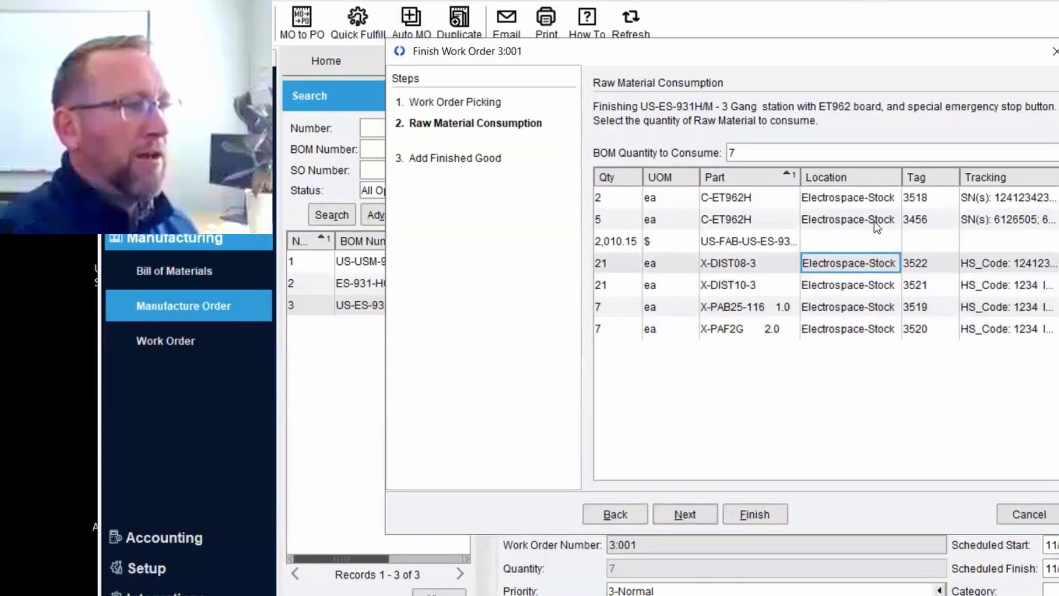
{"action": "left_click", "coordinate": [875, 221]}
{"action": "left_click", "coordinate": [873, 200]}
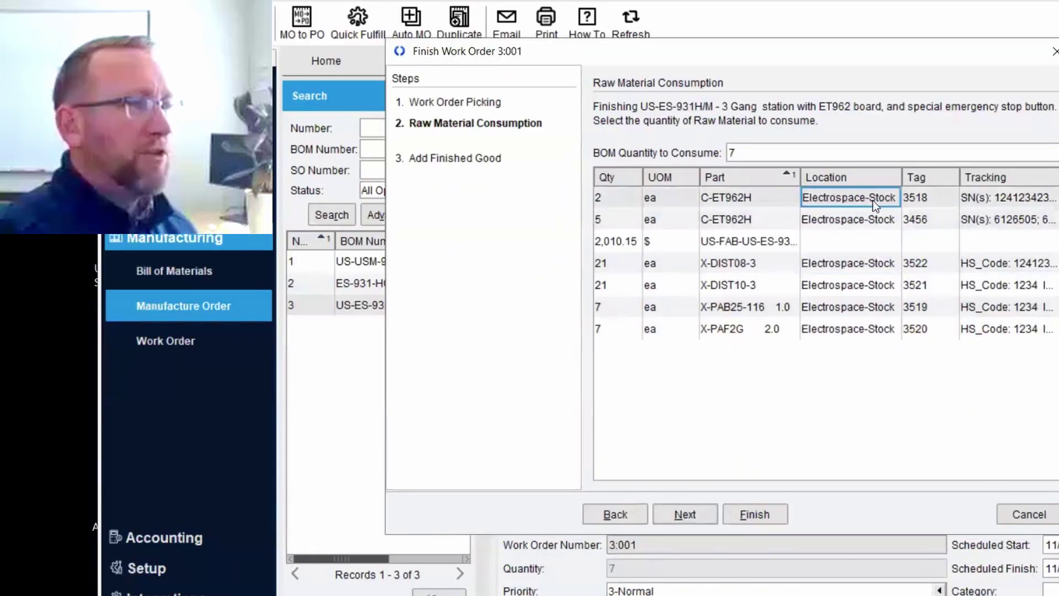
{"action": "left_click", "coordinate": [869, 217]}
{"action": "left_click", "coordinate": [865, 265]}
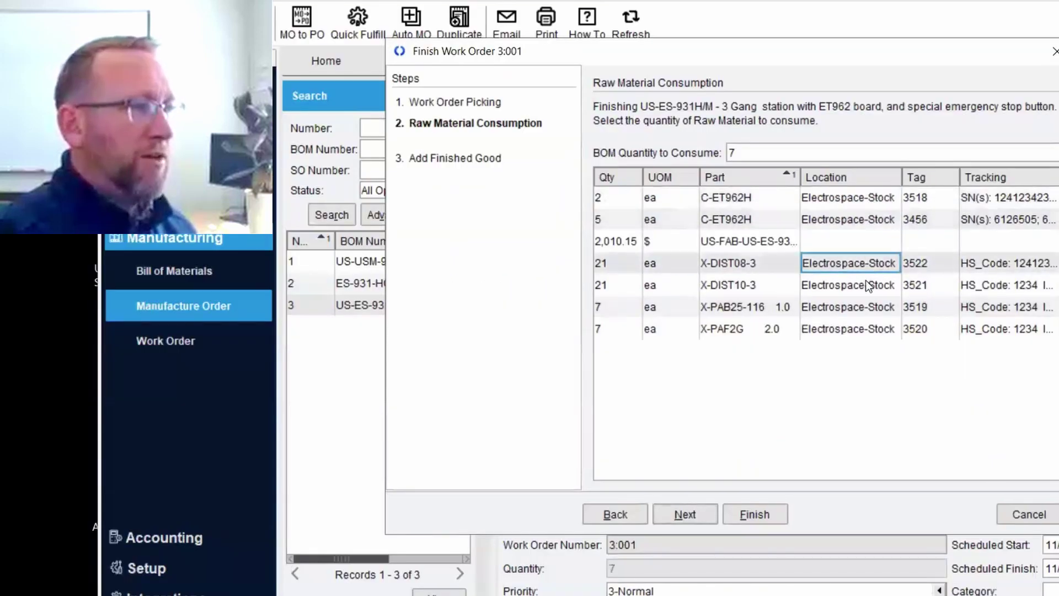
{"action": "left_click", "coordinate": [748, 265]}
{"action": "left_click", "coordinate": [747, 289]}
{"action": "left_click", "coordinate": [744, 307]}
{"action": "left_click", "coordinate": [740, 328]}
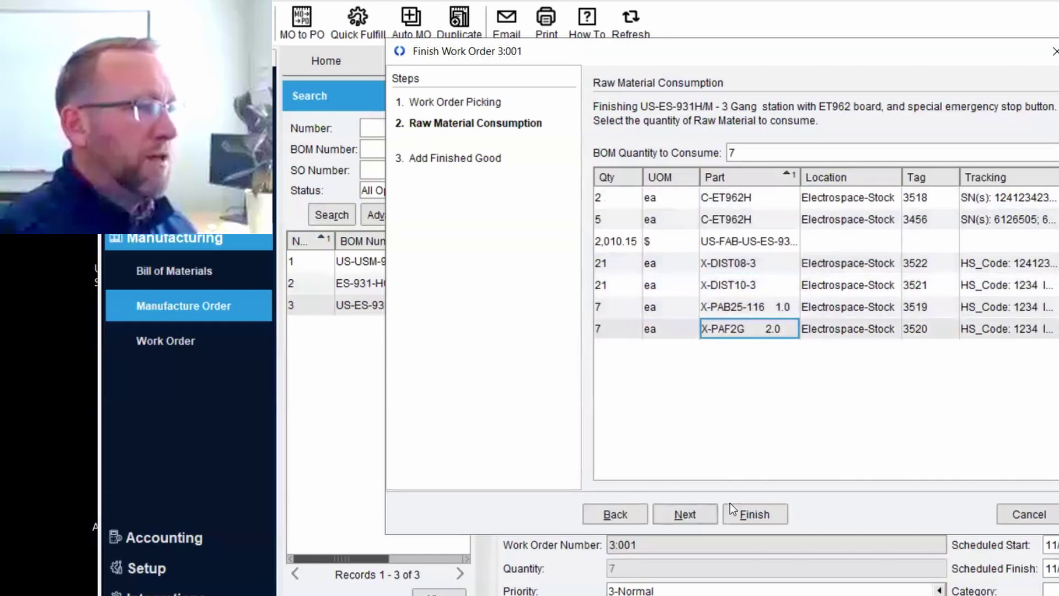
Stock the 7 finished US-ES-931H/M units into Mahwah-Stock on the Add Finished Good page
{"action": "left_click", "coordinate": [679, 514]}
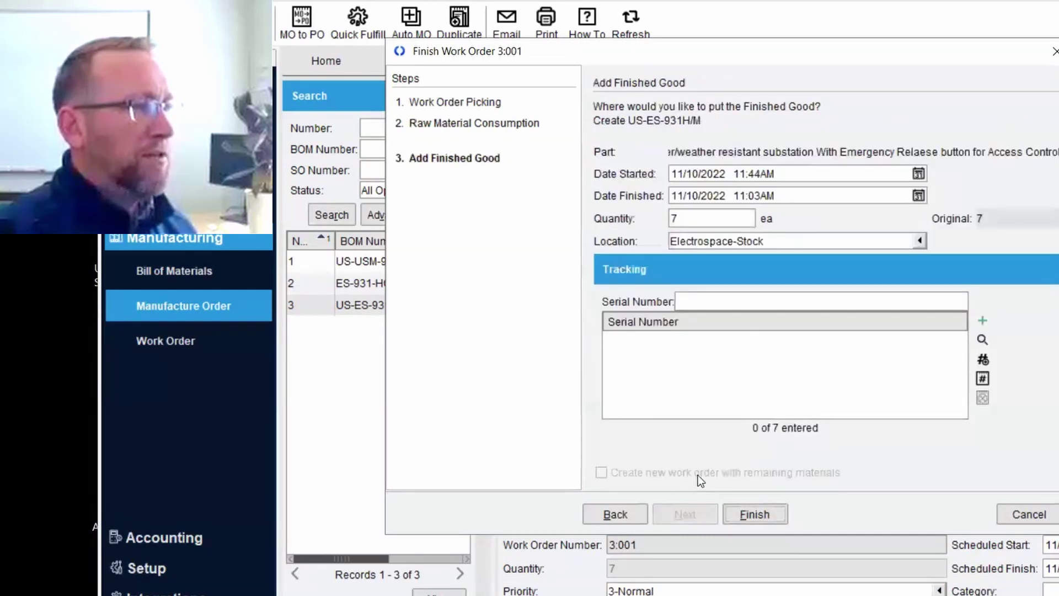
{"action": "left_click", "coordinate": [703, 214]}
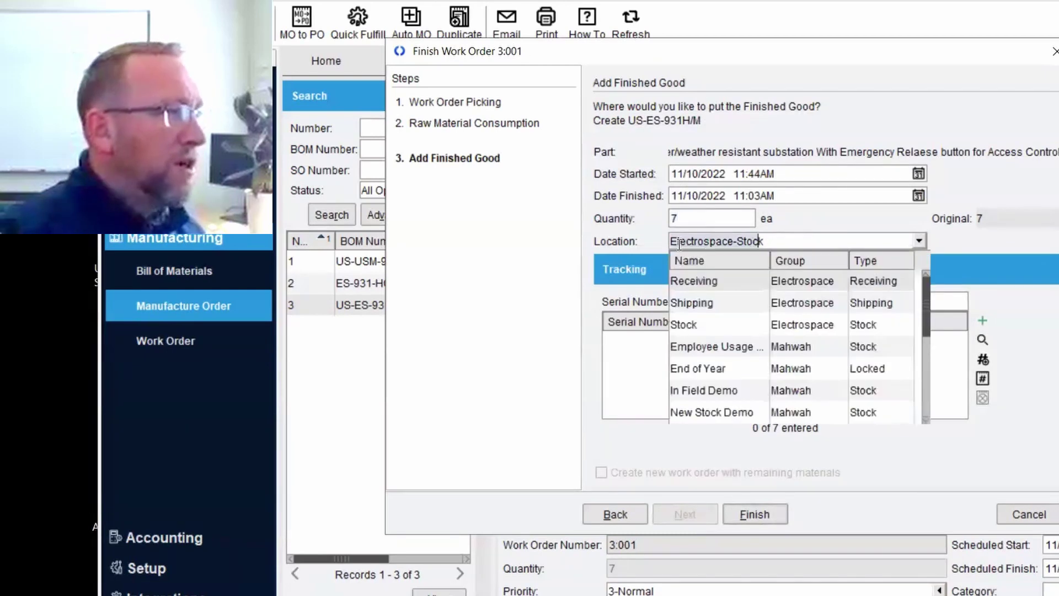
{"action": "left_click", "coordinate": [776, 244]}
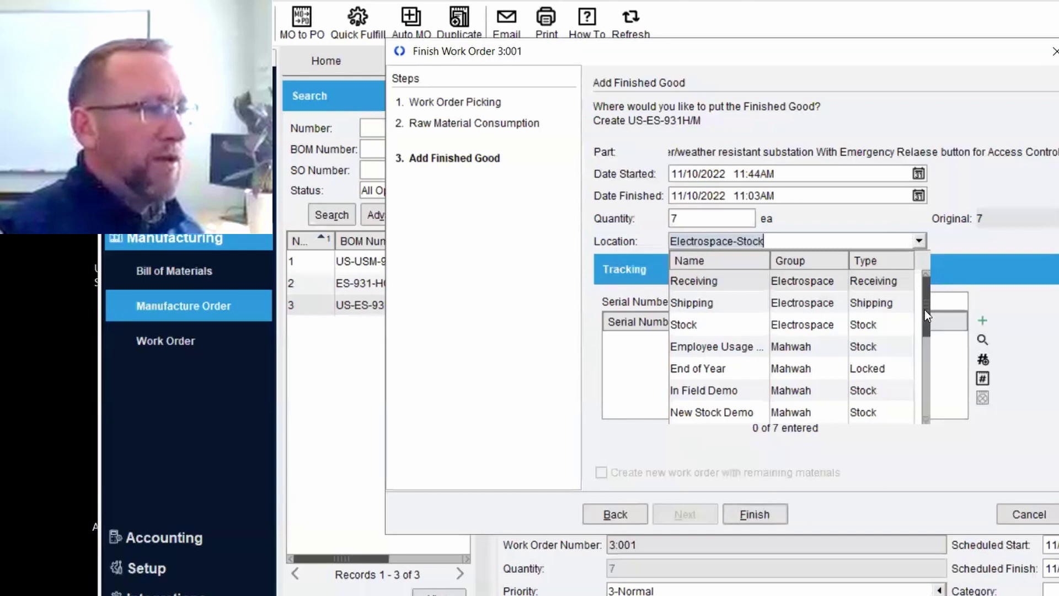
{"action": "left_click_drag", "start_coordinate": [926, 310], "coordinate": [928, 385]}
{"action": "left_click", "coordinate": [757, 378]}
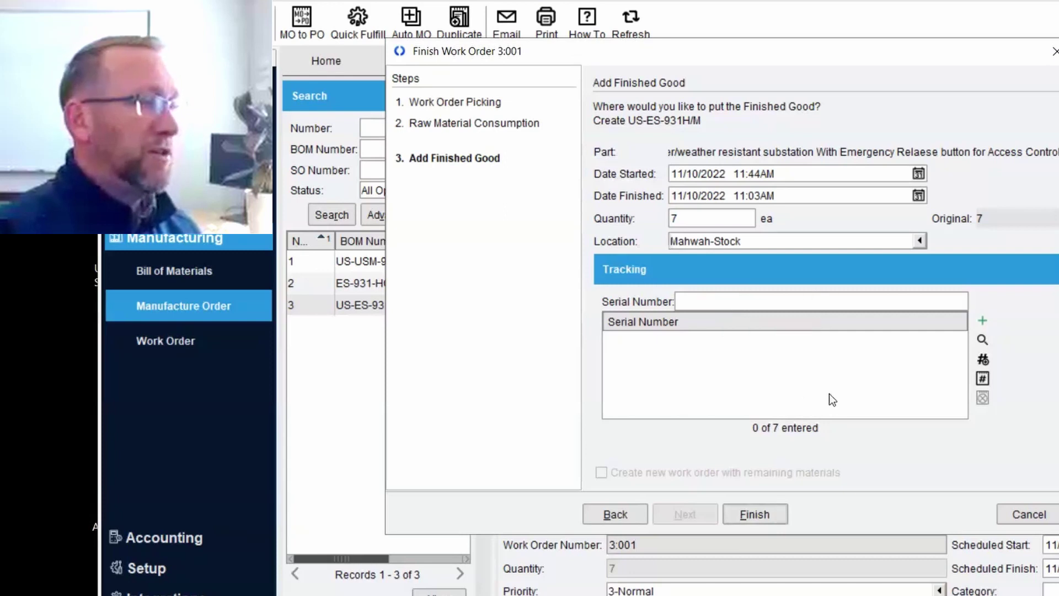
Try the serial number text-file import, then open serial batch input
{"action": "left_click", "coordinate": [983, 379]}
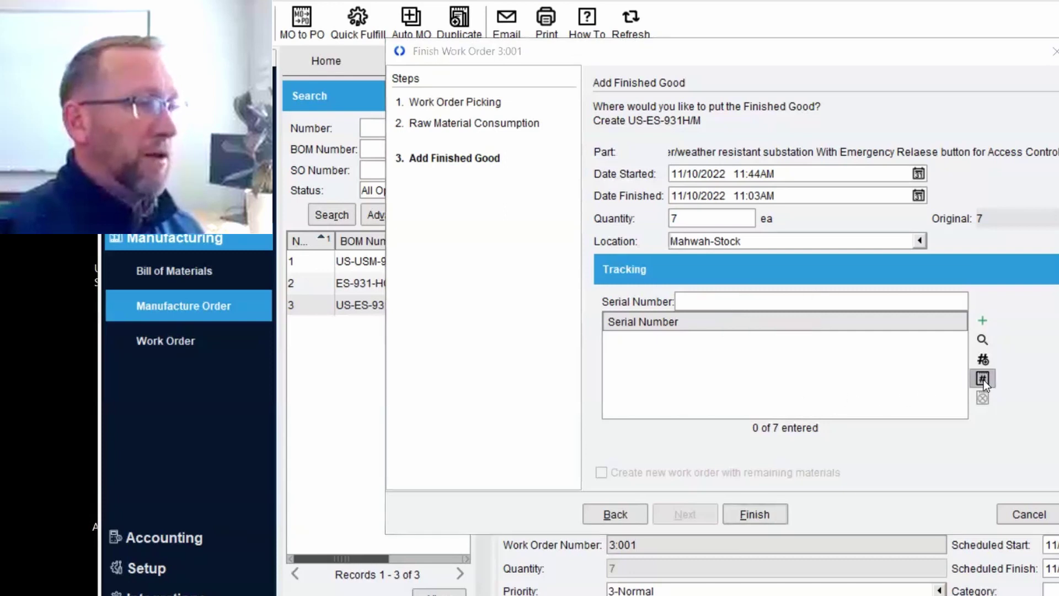
{"action": "left_click", "coordinate": [948, 438]}
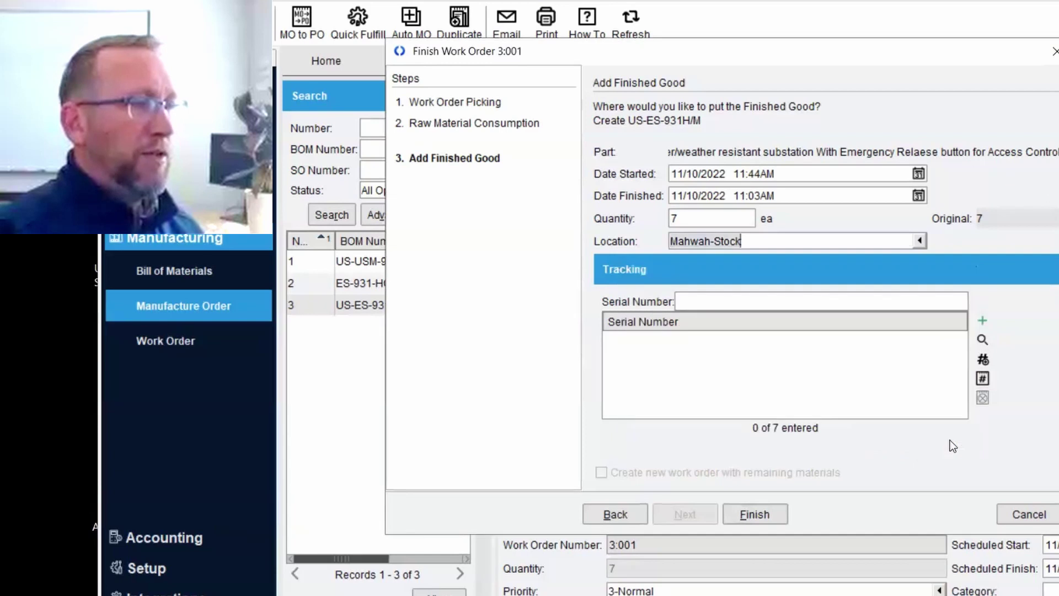
{"action": "left_click", "coordinate": [983, 360]}
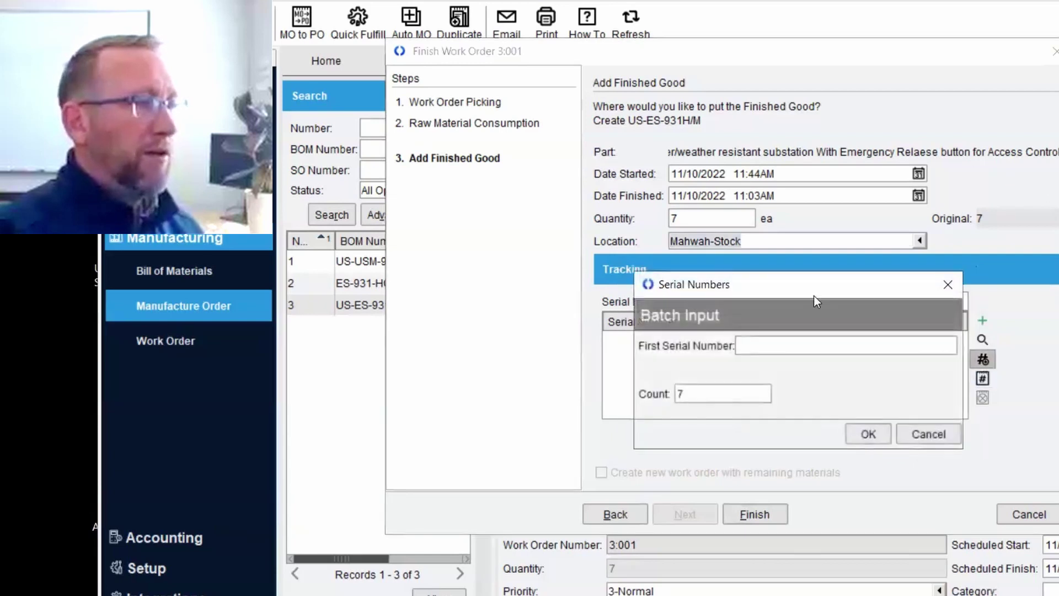
Assign all seven consumed C-ET962H serial numbers to the finished good and finish it dated 11/11/2022
{"action": "left_click", "coordinate": [939, 435]}
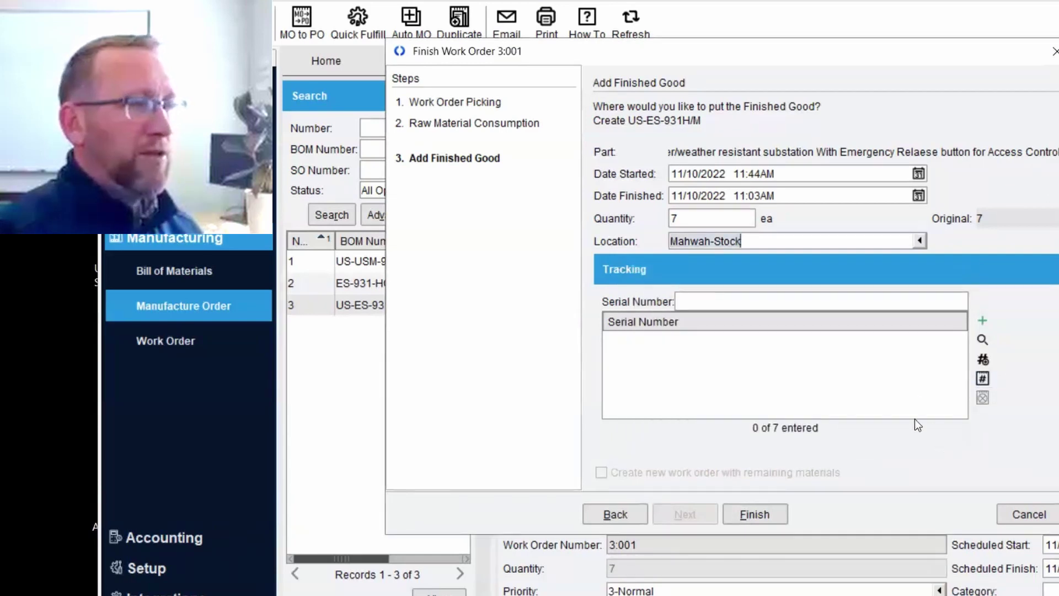
{"action": "left_click", "coordinate": [983, 339]}
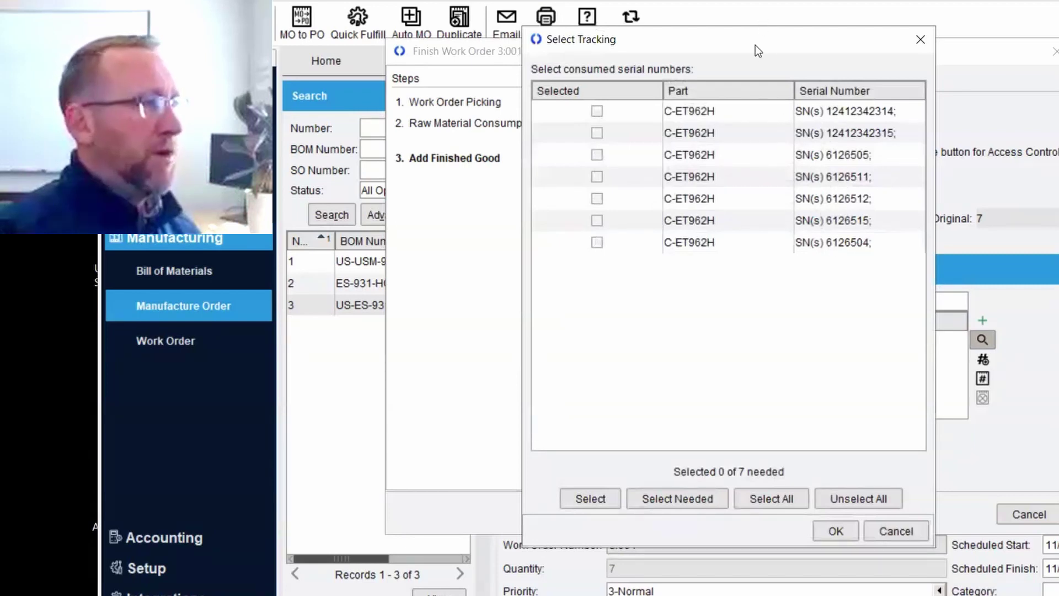
{"action": "left_click_drag", "start_coordinate": [756, 45], "coordinate": [528, 42]}
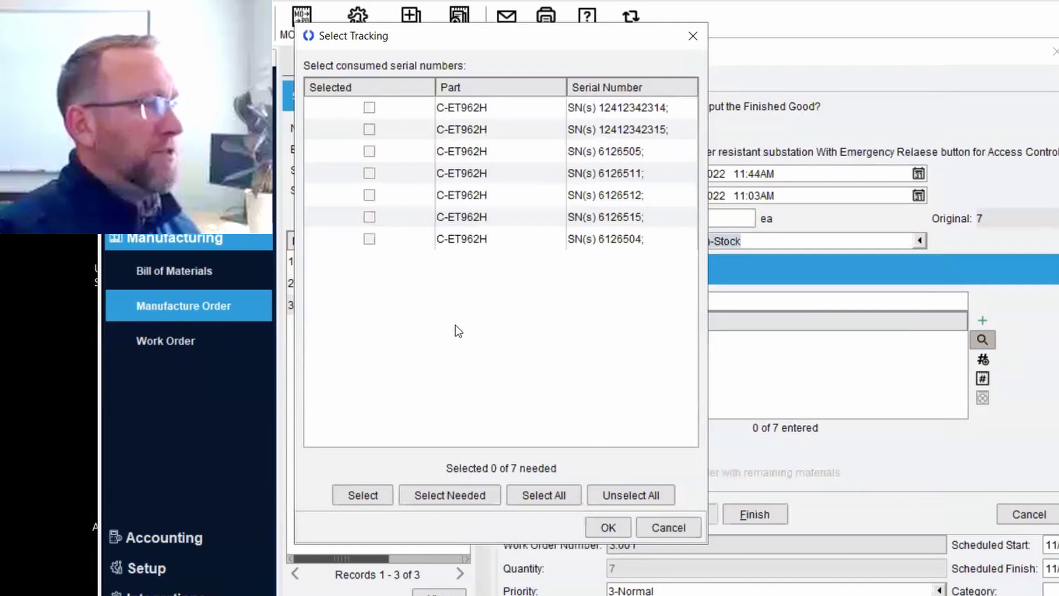
{"action": "left_click", "coordinate": [449, 496]}
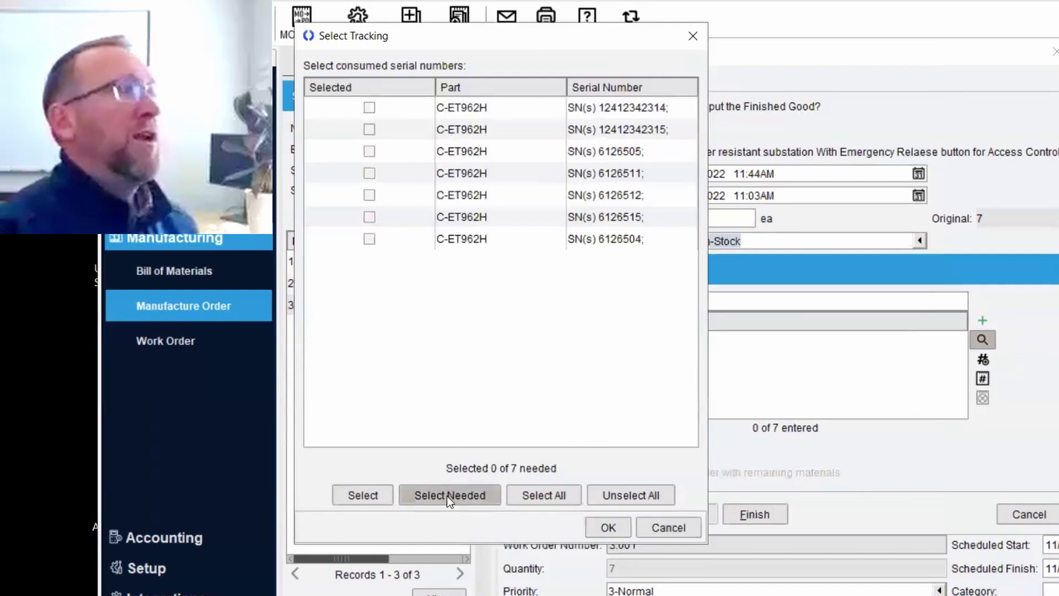
{"action": "left_click", "coordinate": [447, 495]}
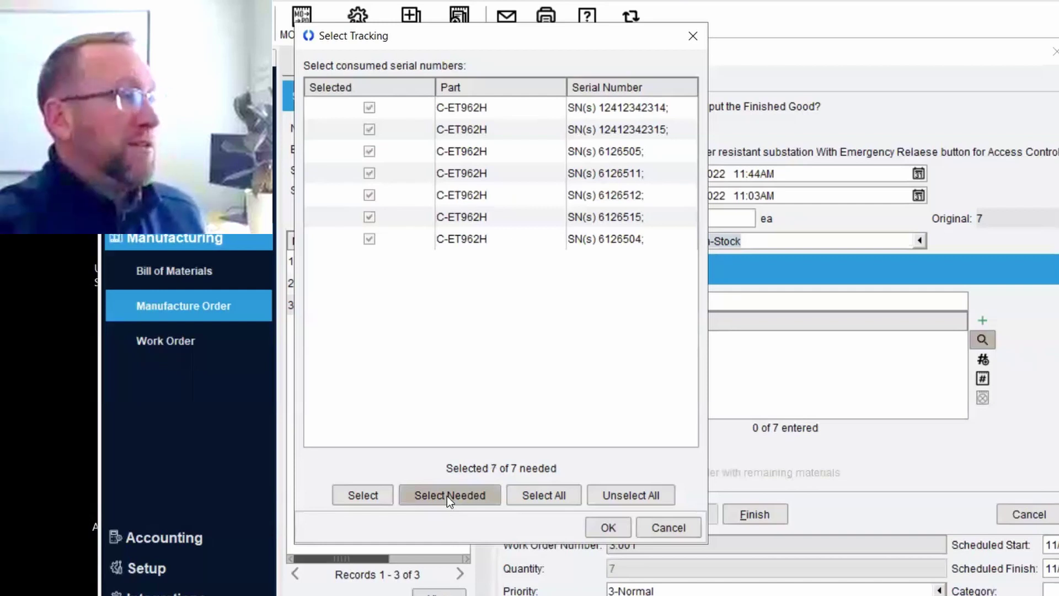
{"action": "key", "text": "Return"}
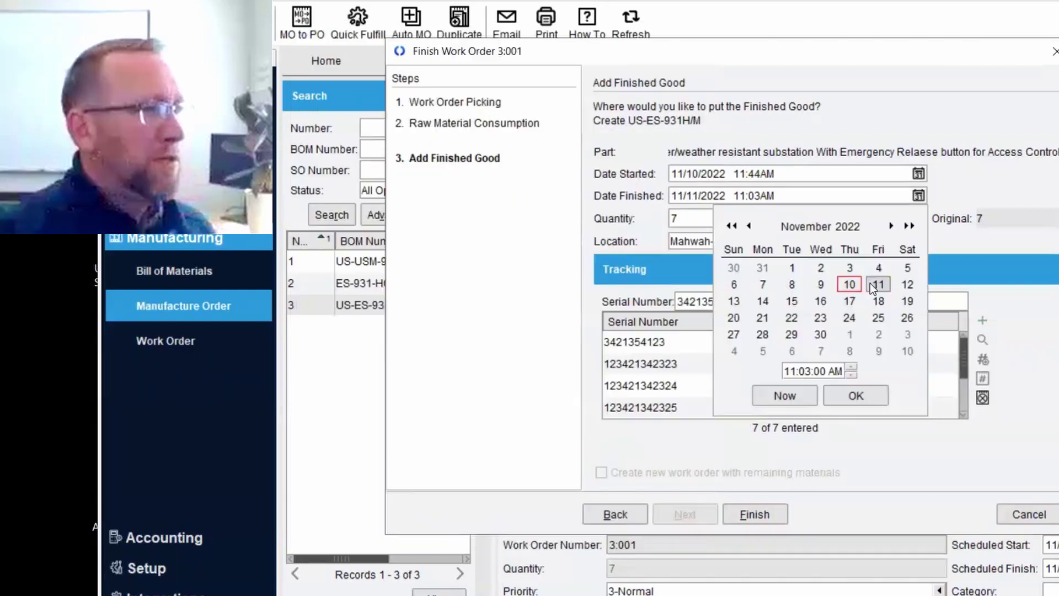
{"action": "left_click", "coordinate": [856, 396]}
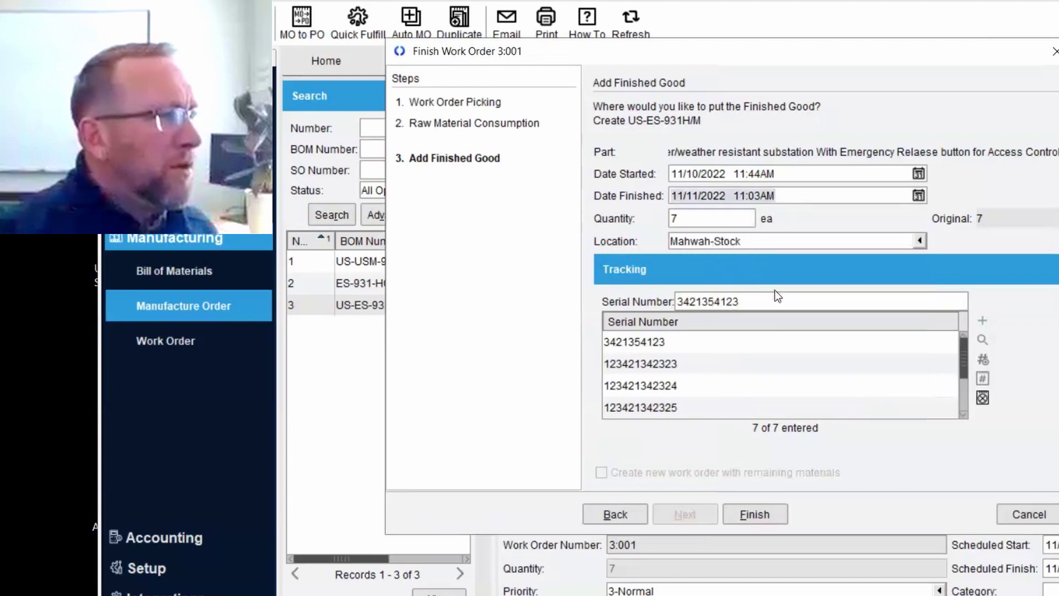
{"action": "left_click", "coordinate": [751, 510]}
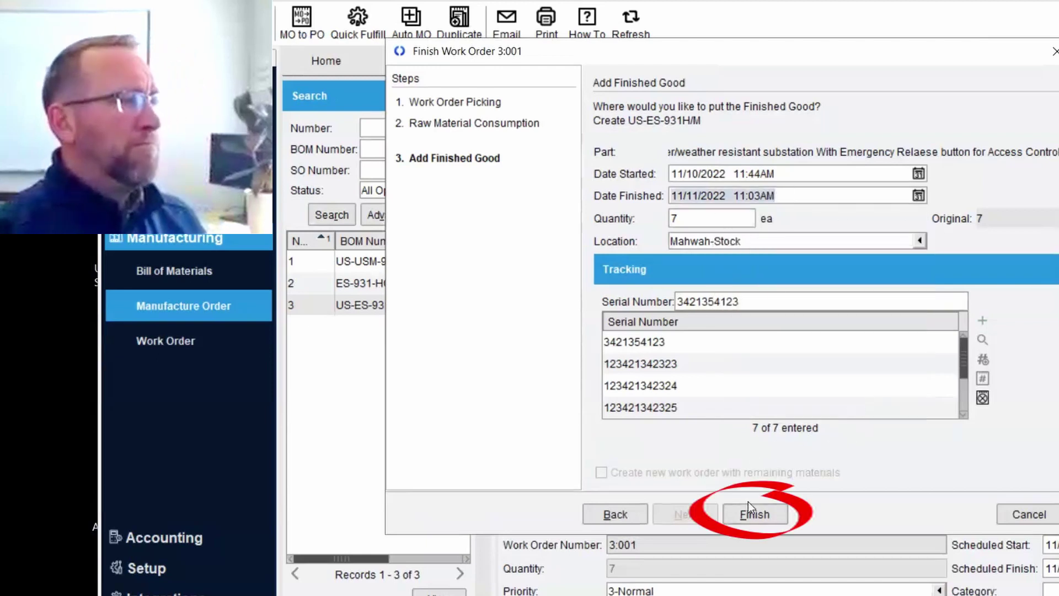